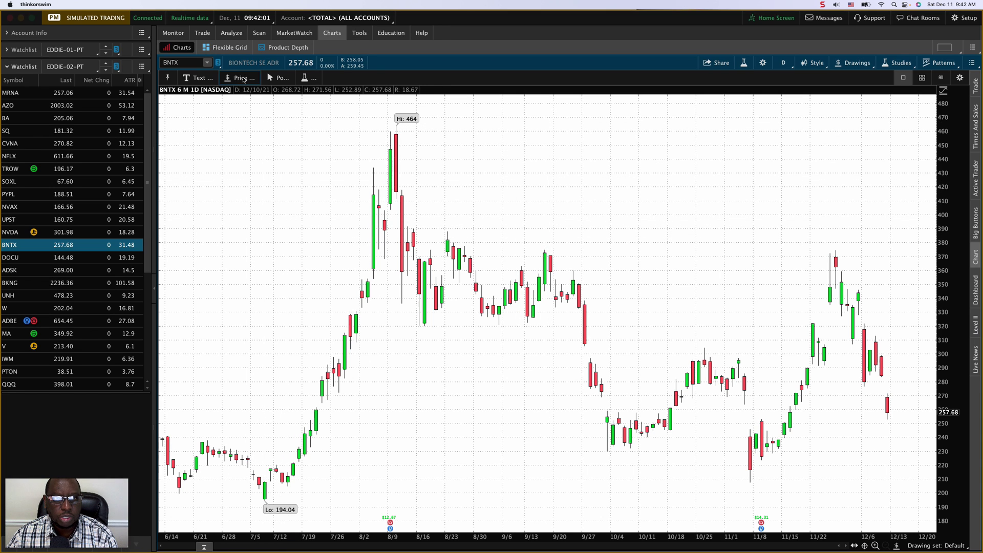
Arm the price-level drawing tool on the BNTX six-month daily chart
left_click(243, 78)
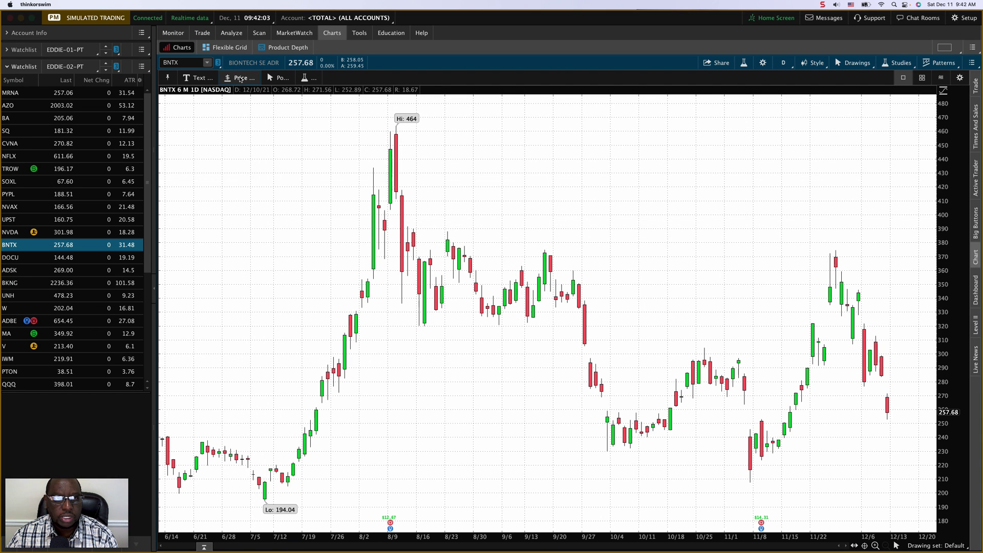
left_click(240, 79)
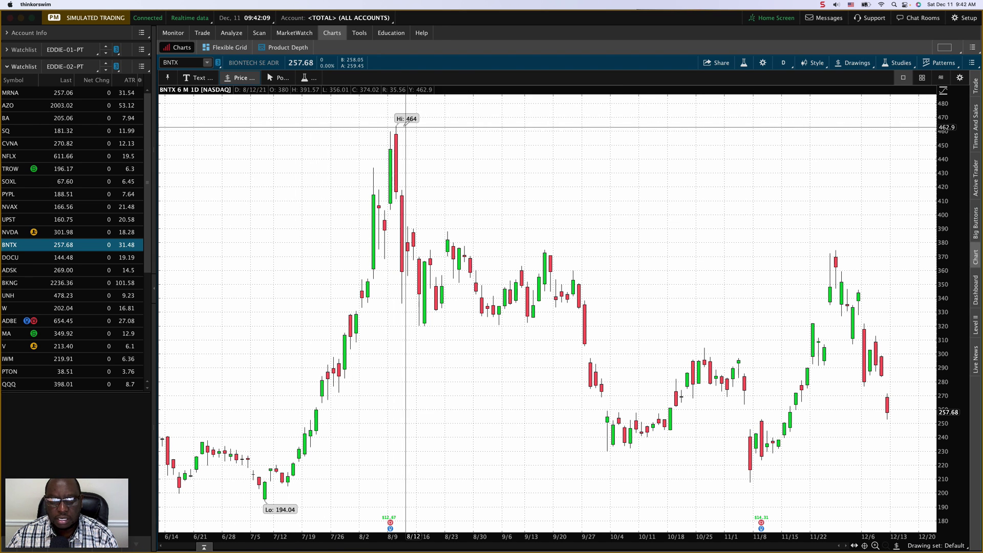
Choose the Price Level tool from the Drawings > Drawing Tools submenu
left_click(846, 64)
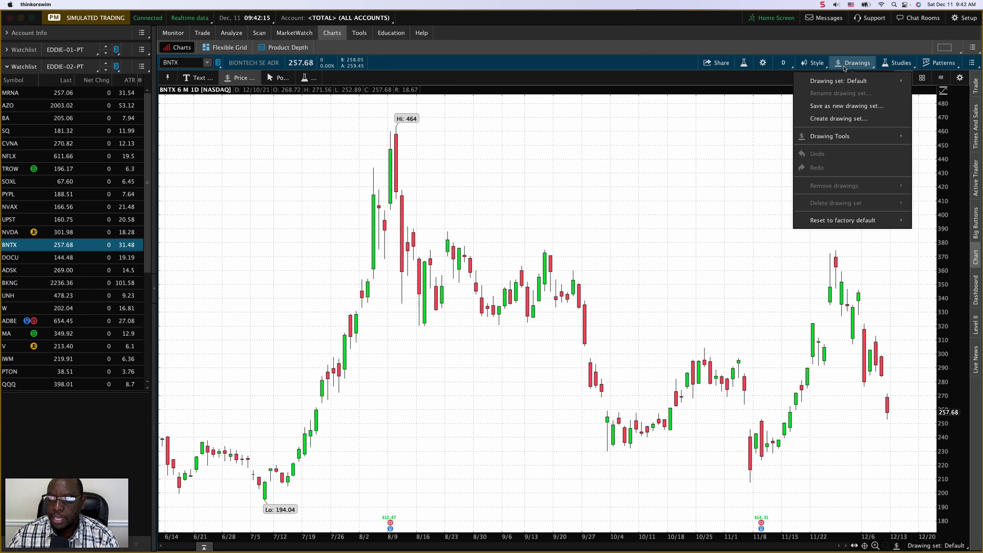
mouse_move(834, 139)
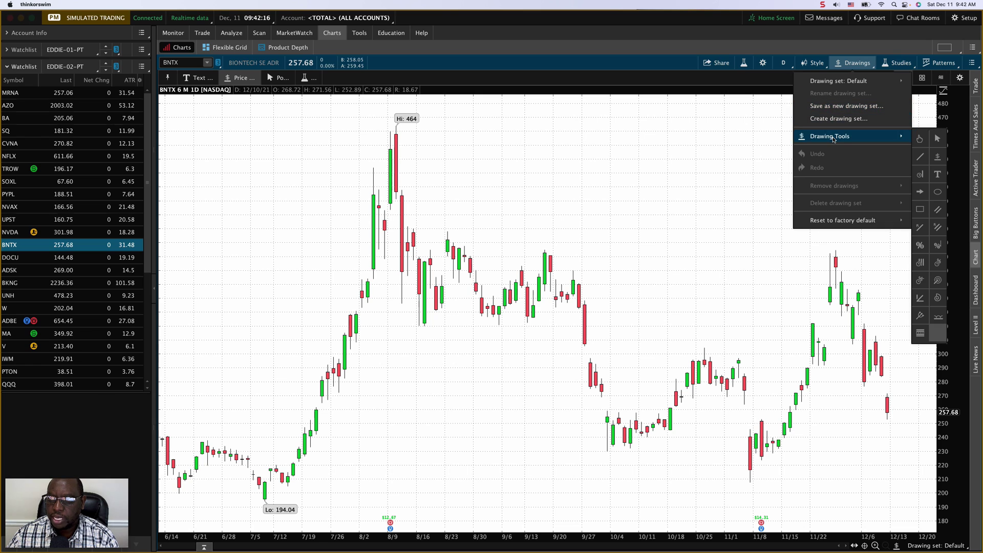
left_click(940, 160)
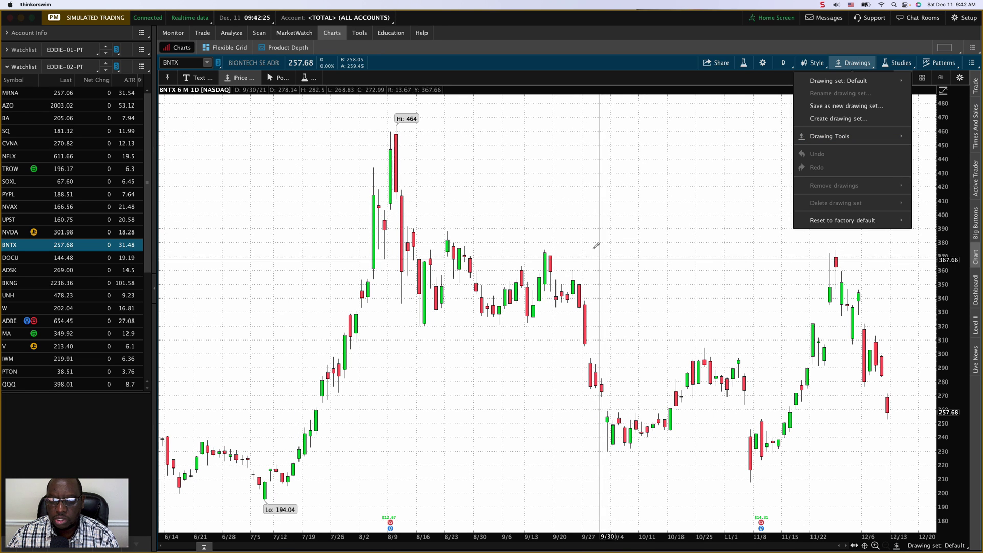
Place horizontal price levels at 392.51 and about 303 near the 9/28 candle
left_click(597, 222)
left_click(597, 222)
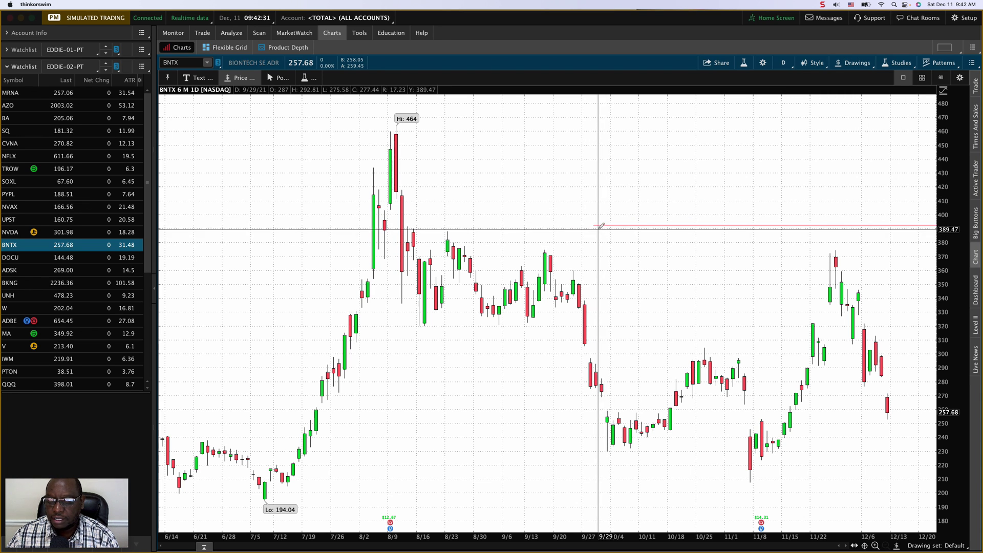
left_click(591, 357)
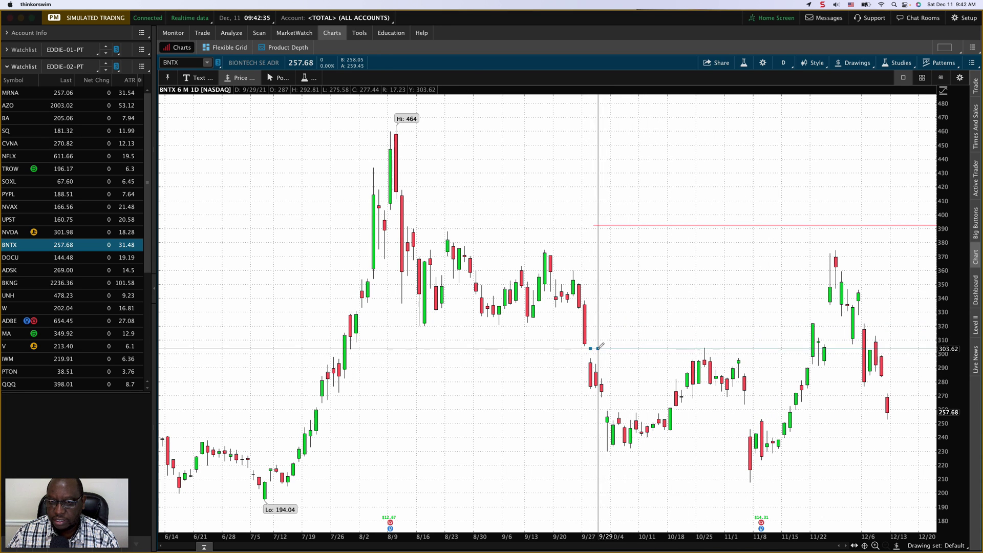
left_click(598, 349)
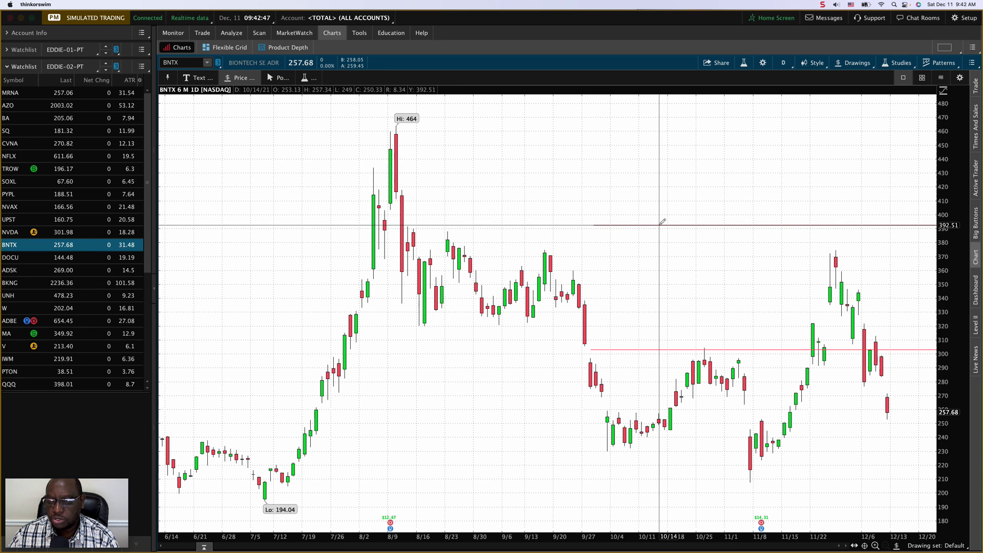
mouse_move(663, 223)
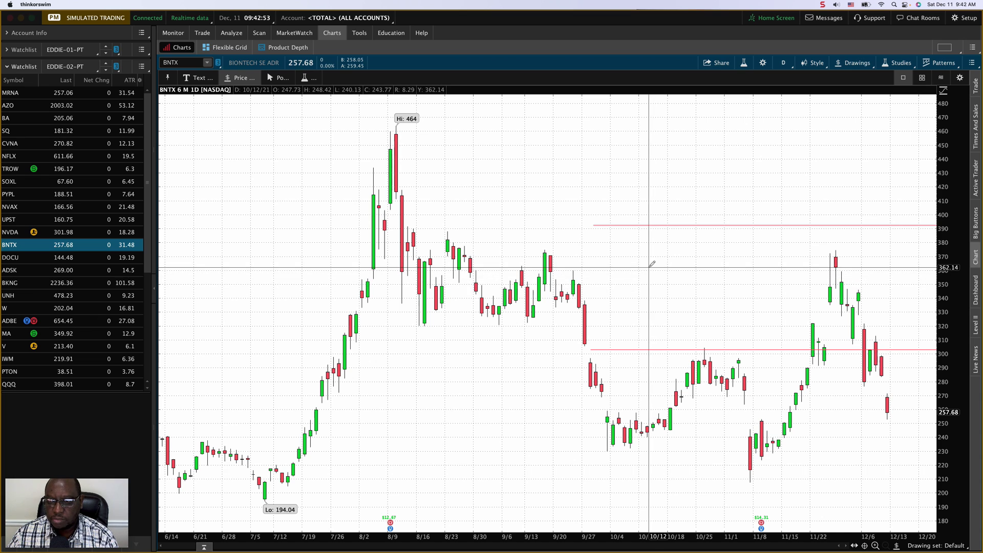
Remove the upper price level at about 392.78 via its right-click menu
right_click(557, 213)
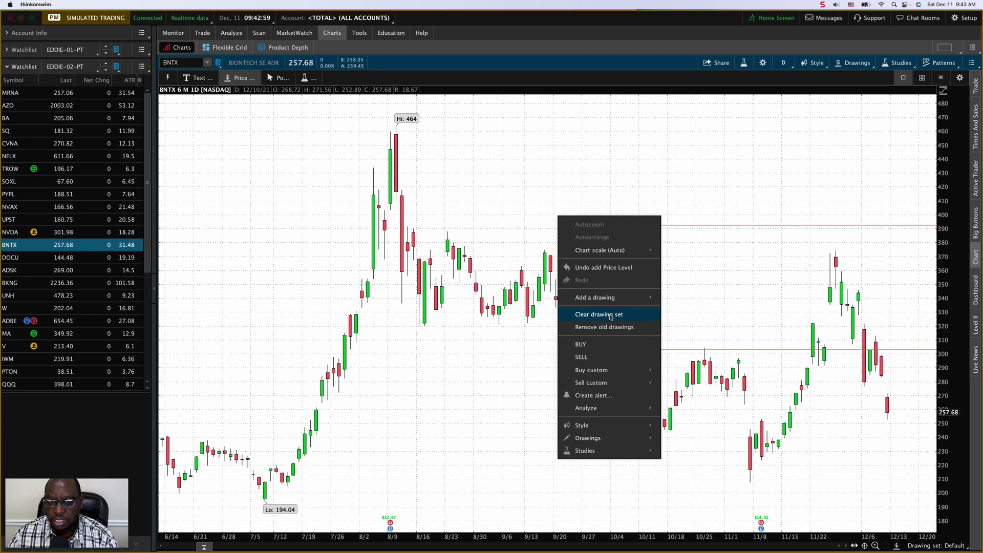
left_click(713, 285)
left_click(713, 225)
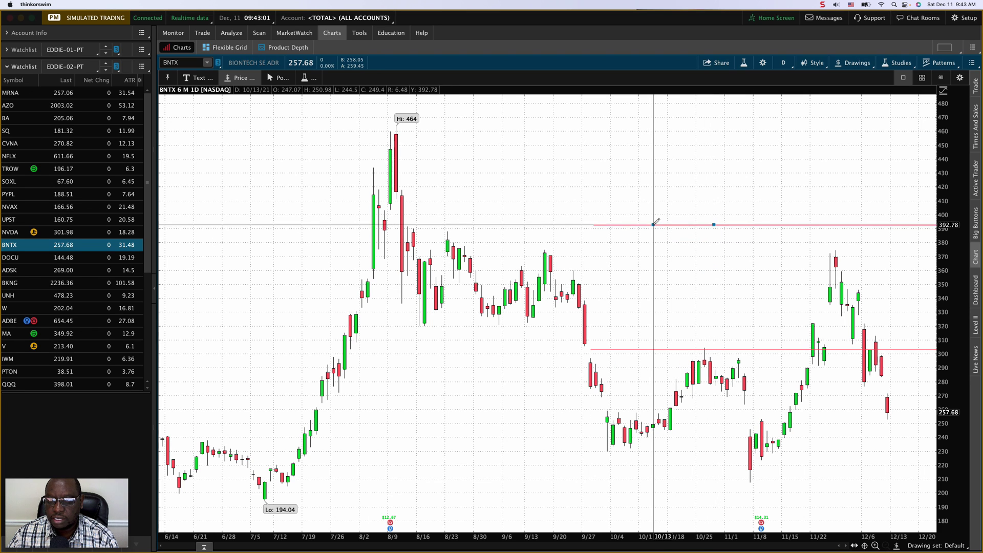
right_click(656, 223)
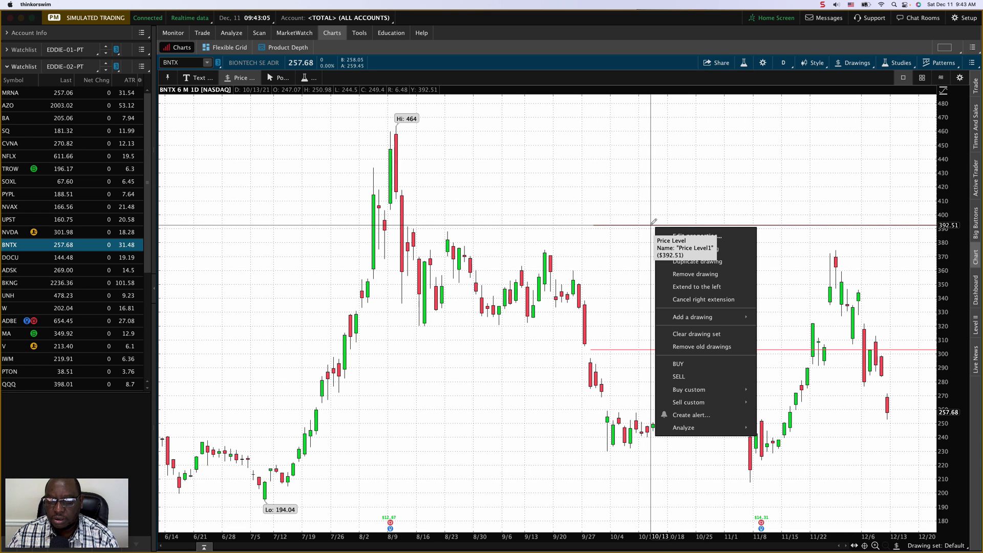
left_click(695, 275)
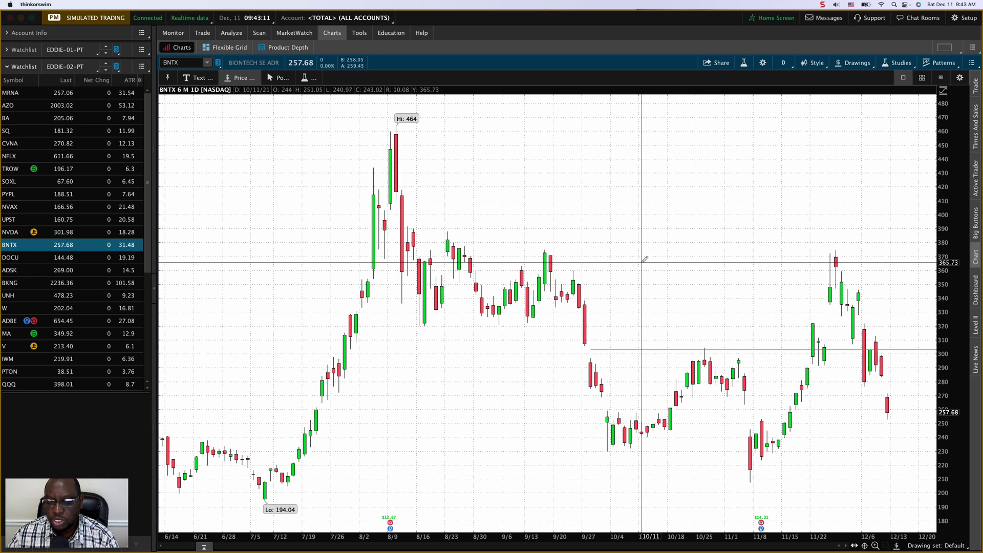
Clear the Default drawing set and confirm with Yes
right_click(557, 210)
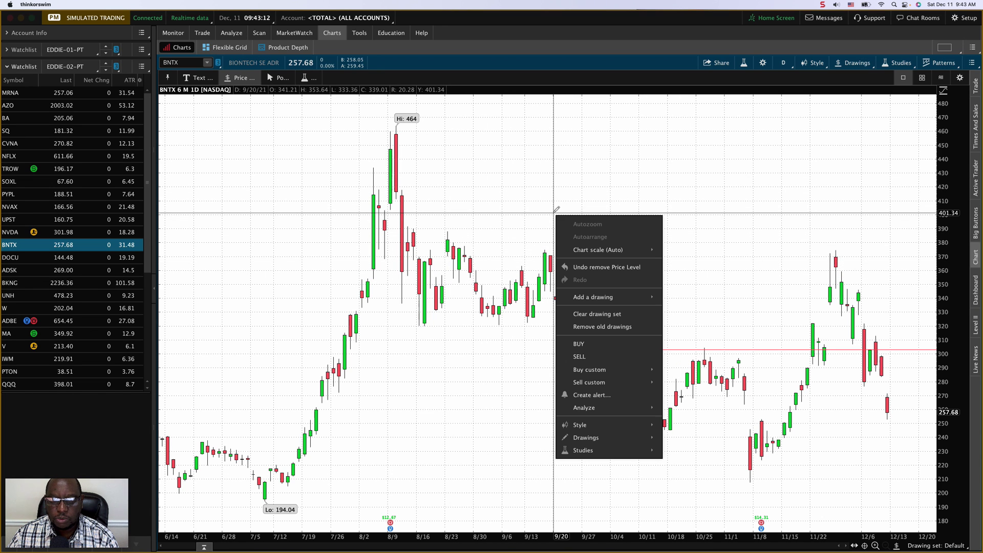
left_click(598, 315)
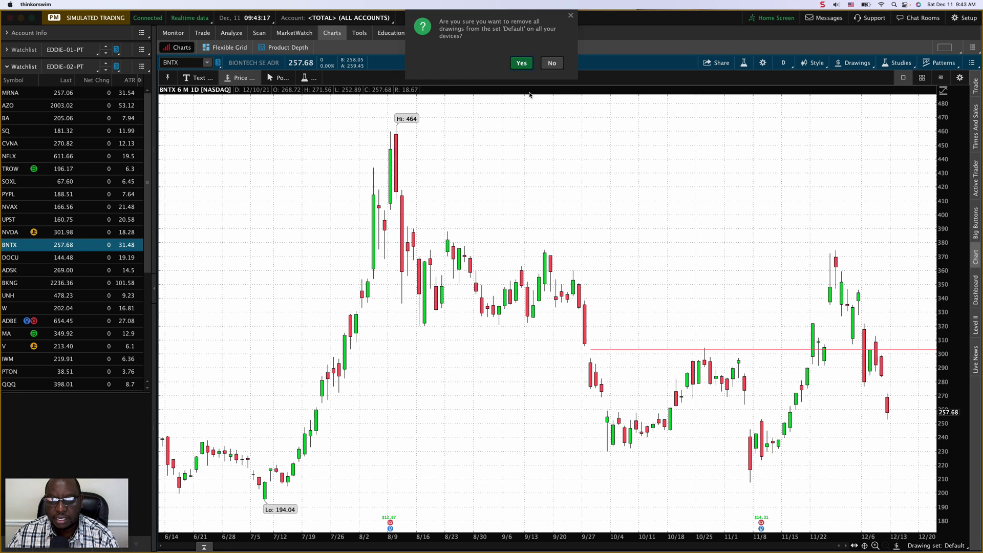
left_click(521, 63)
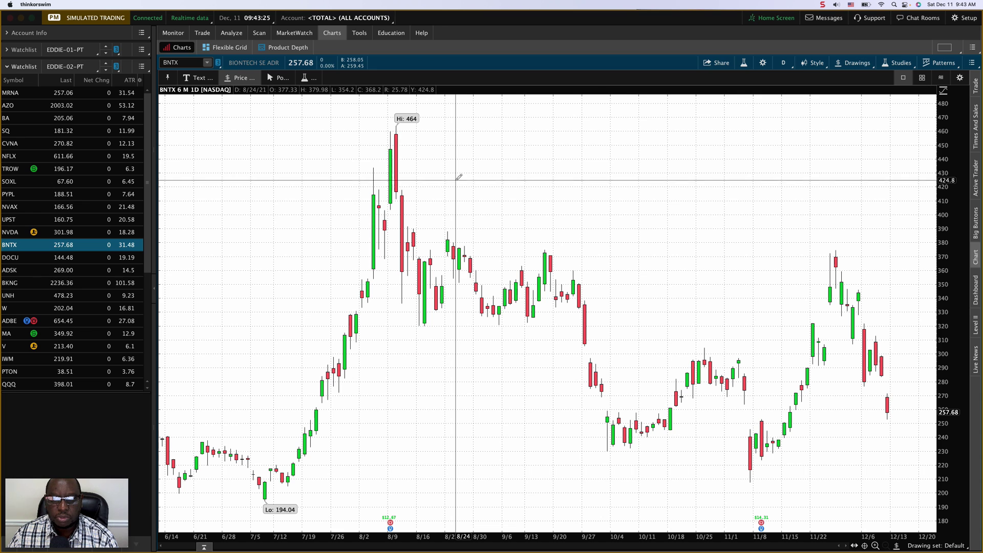
Draw a price level at 350, then return to the Pointer tool
left_click(241, 78)
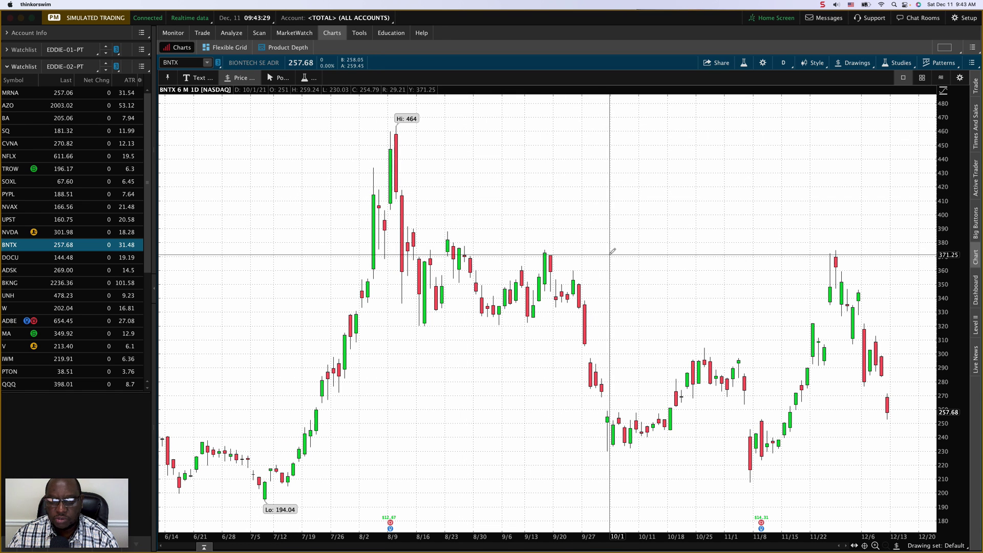
left_click(579, 284)
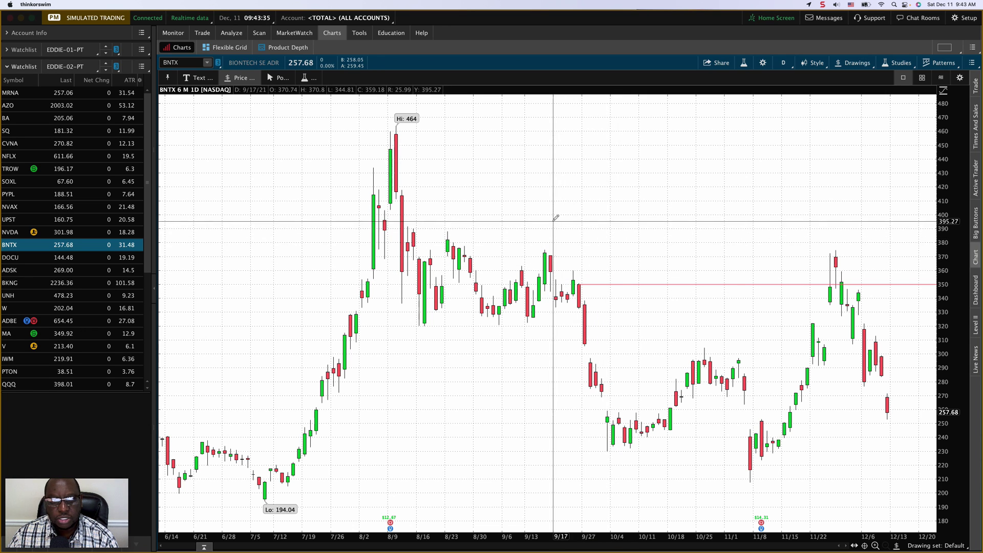
left_click(277, 79)
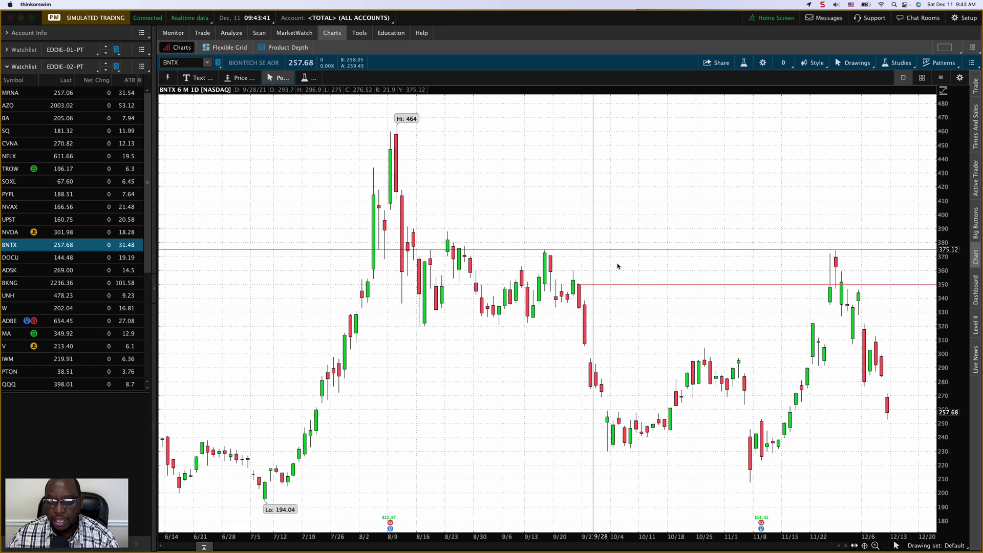
Open the Properties dialog for the 350 price level and move it over the chart
right_click(625, 285)
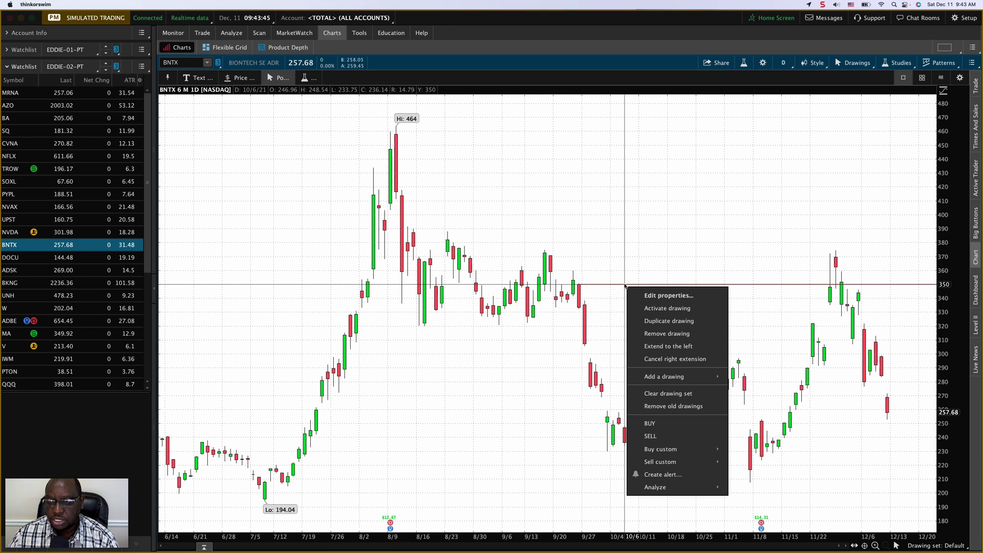
left_click(661, 298)
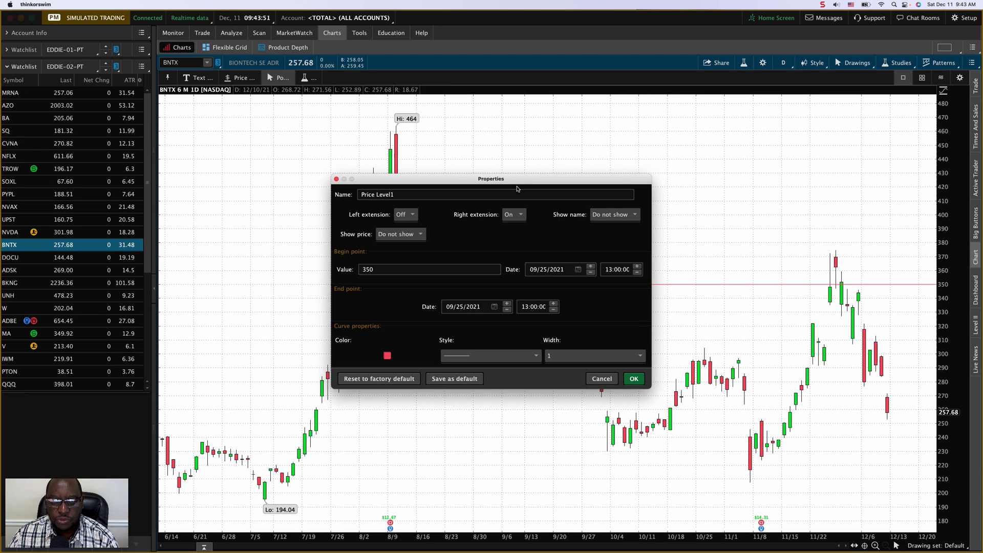
left_click_drag(514, 181, 568, 193)
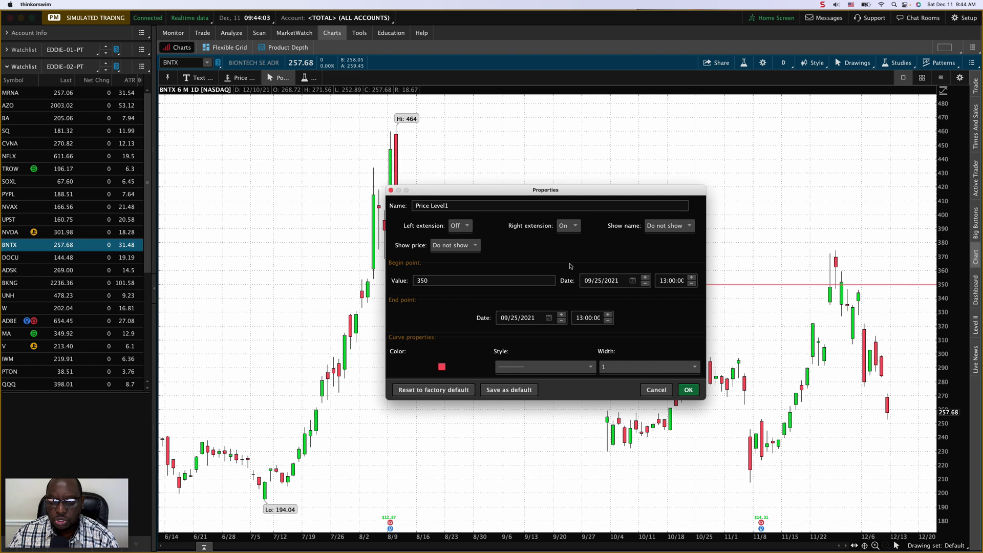
Set Price Level1's left extension to On and show its price on the right
left_click(760, 285)
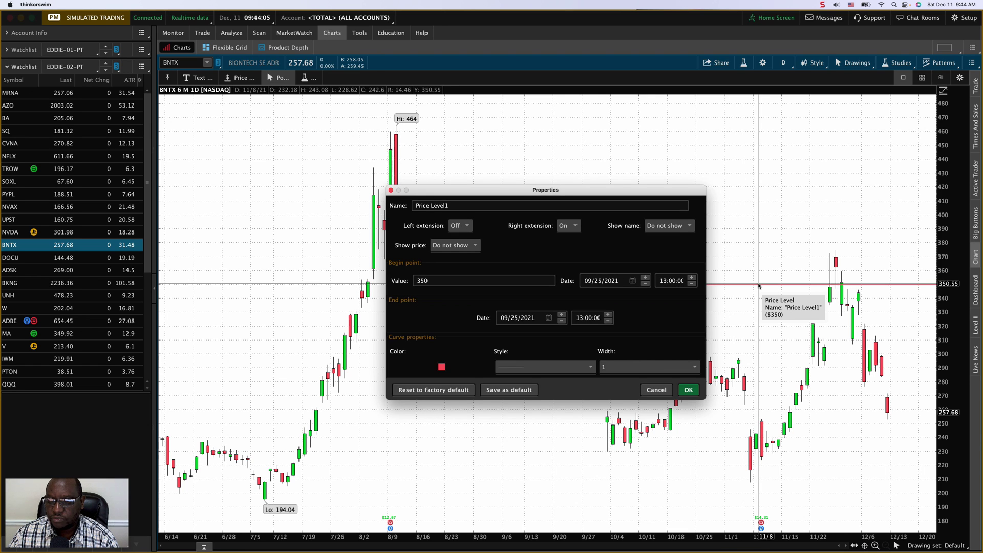
left_click(465, 226)
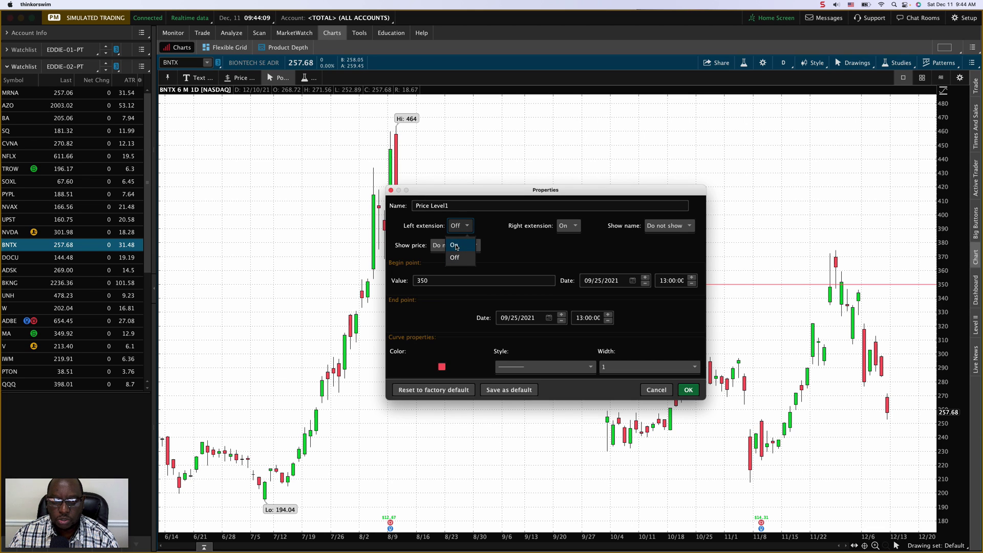
left_click(455, 245)
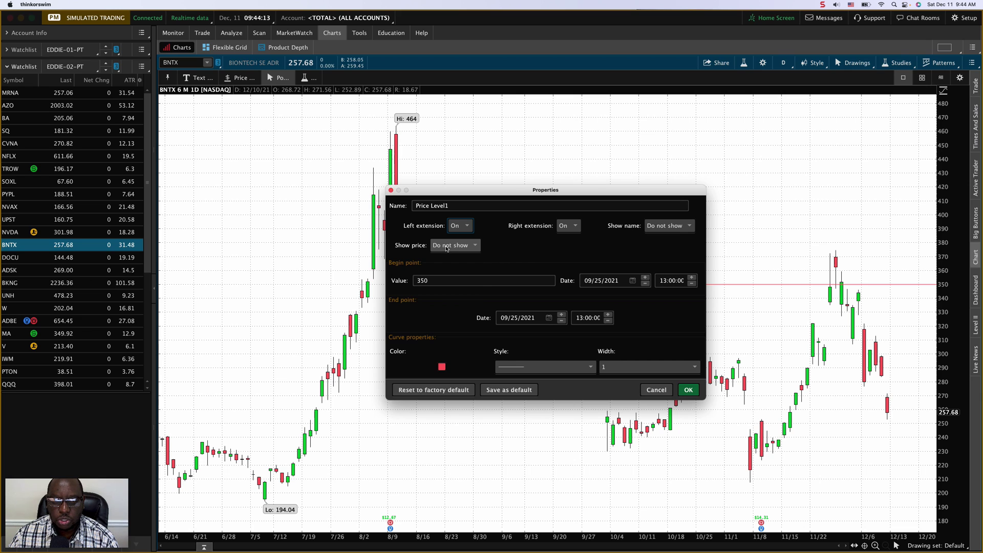
left_click(446, 248)
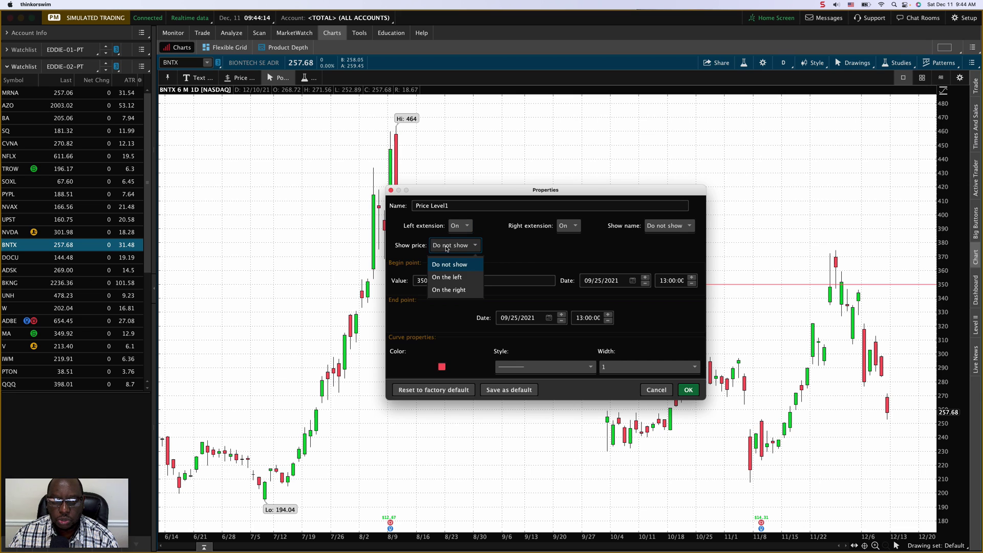
left_click(454, 291)
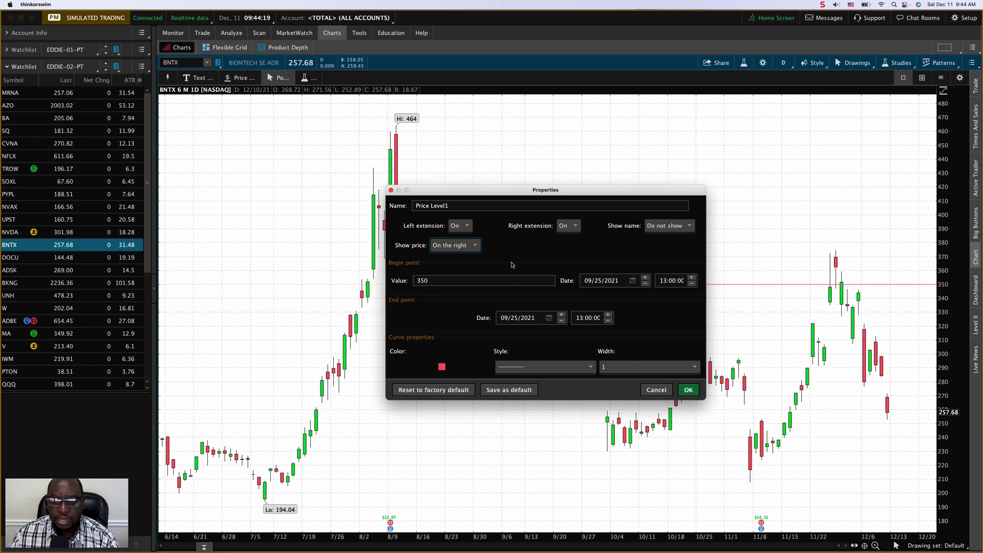
left_click(442, 368)
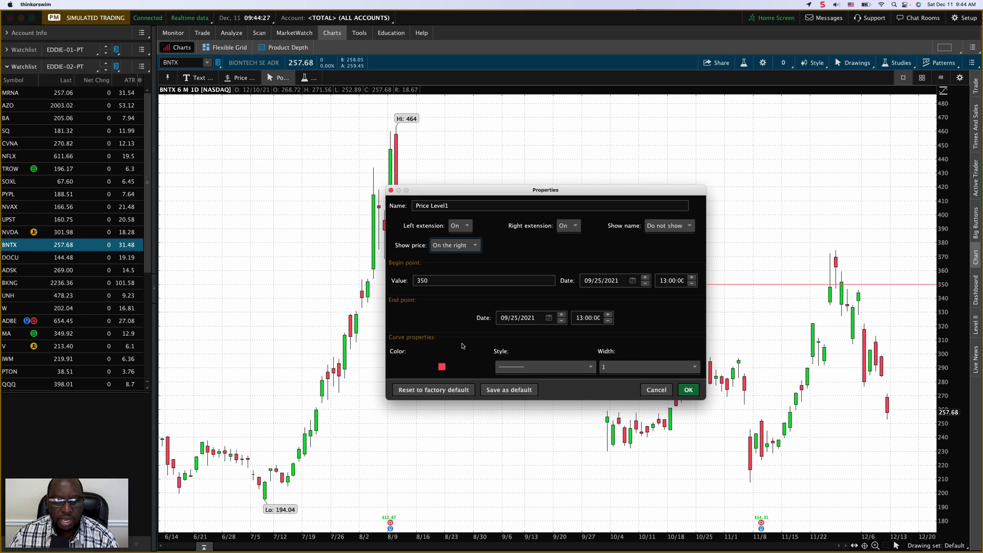
left_click(442, 366)
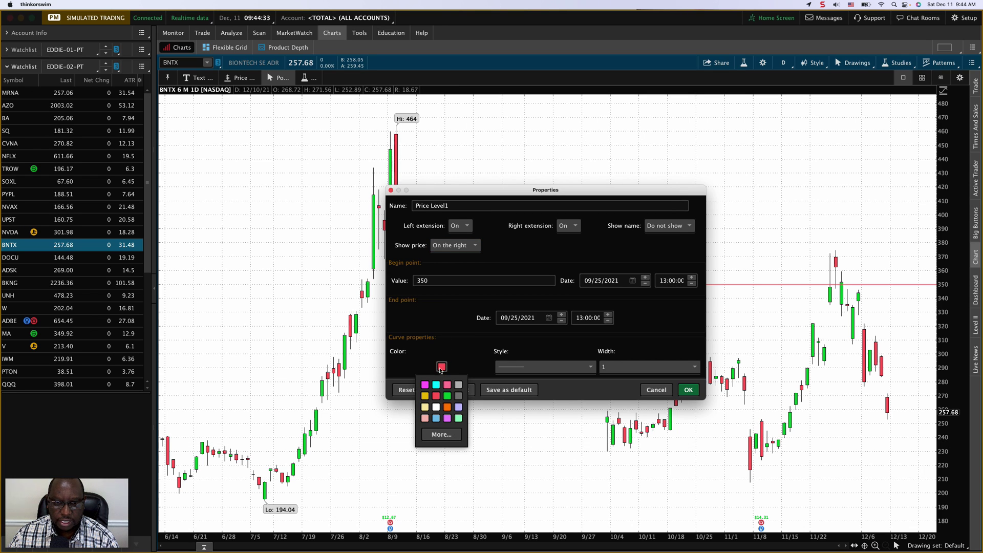
Colour the line blue through More... and save the settings as the price-level default
left_click(442, 435)
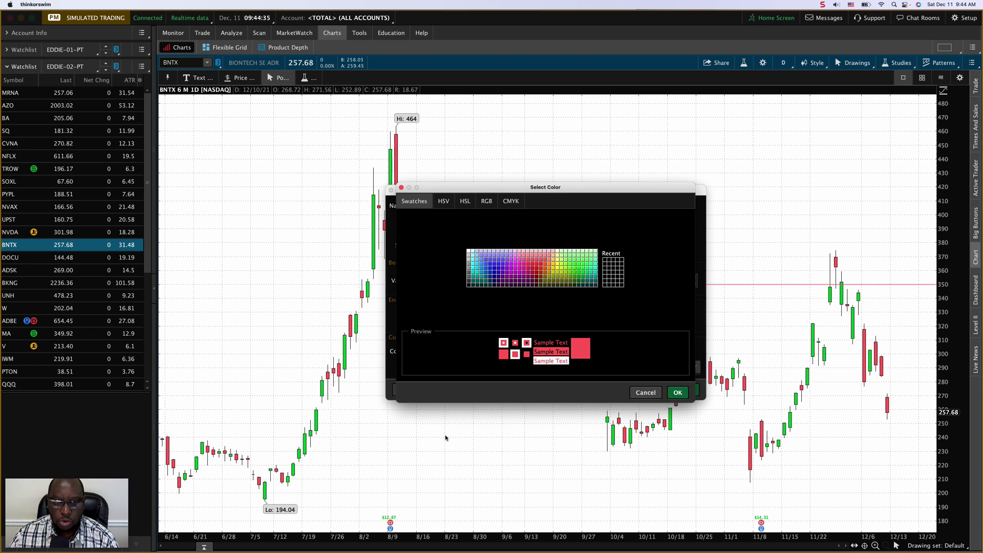
left_click(494, 270)
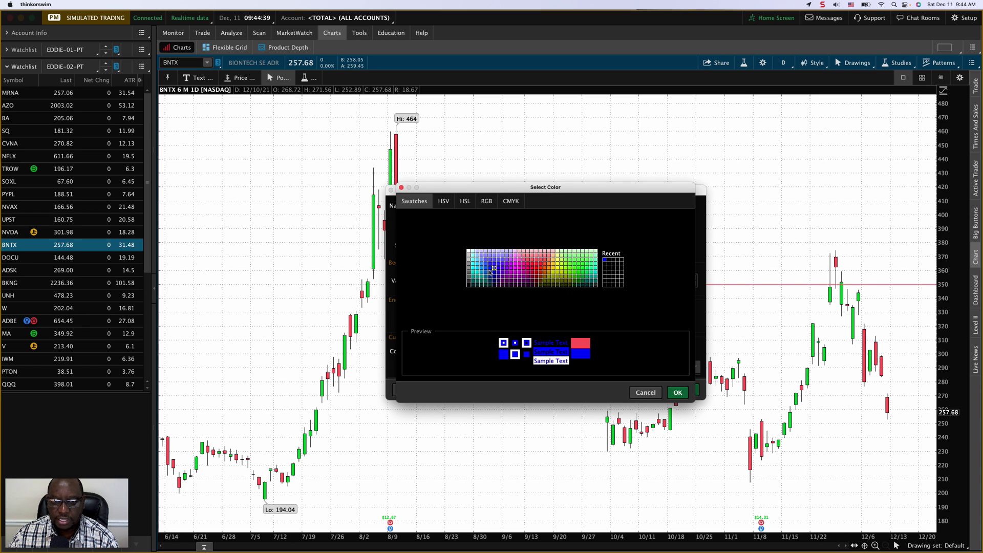
left_click(678, 392)
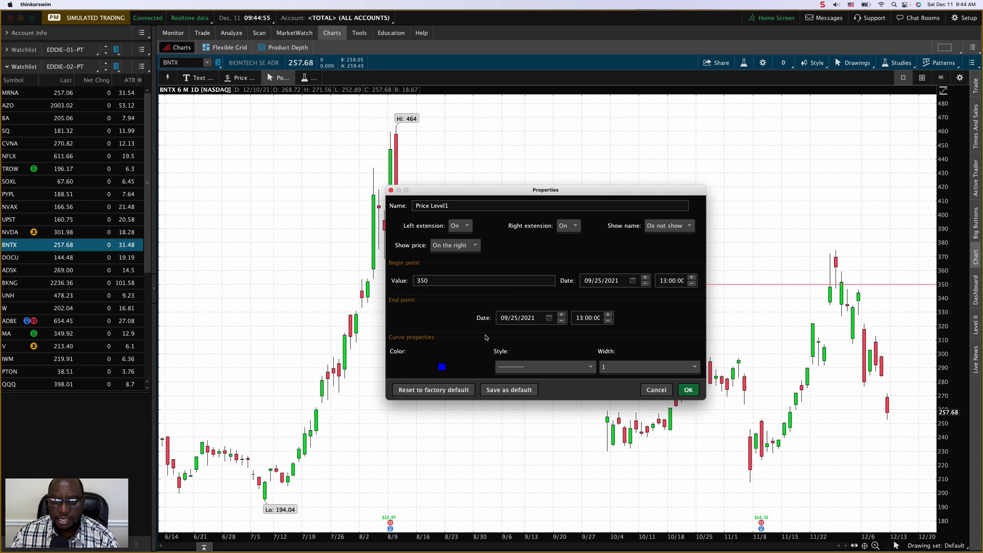
left_click(505, 391)
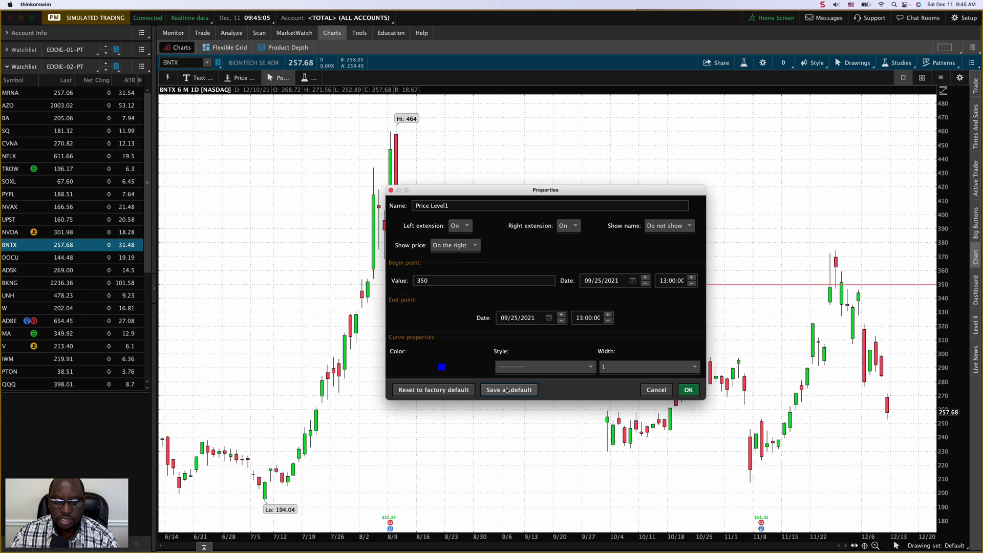
Apply the properties so a blue full-width line appears labelled $350
left_click(689, 390)
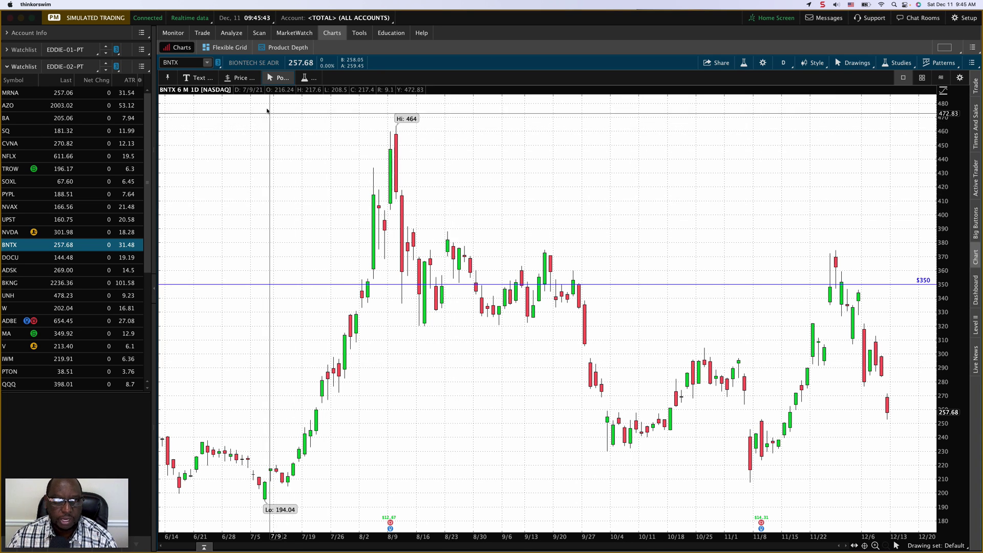
Place price levels near 296.9 and, after dragging, about 293.7
left_click(236, 79)
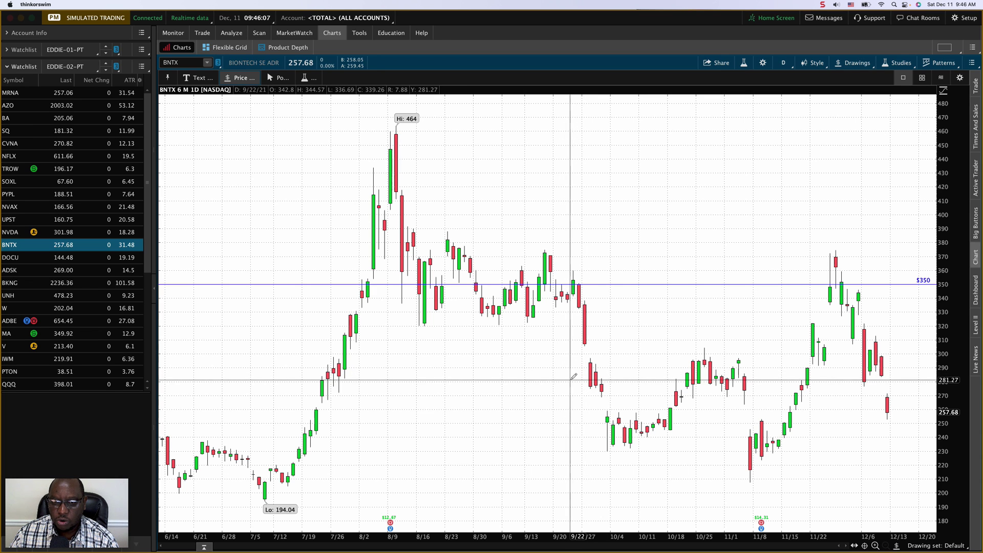
left_click(593, 357)
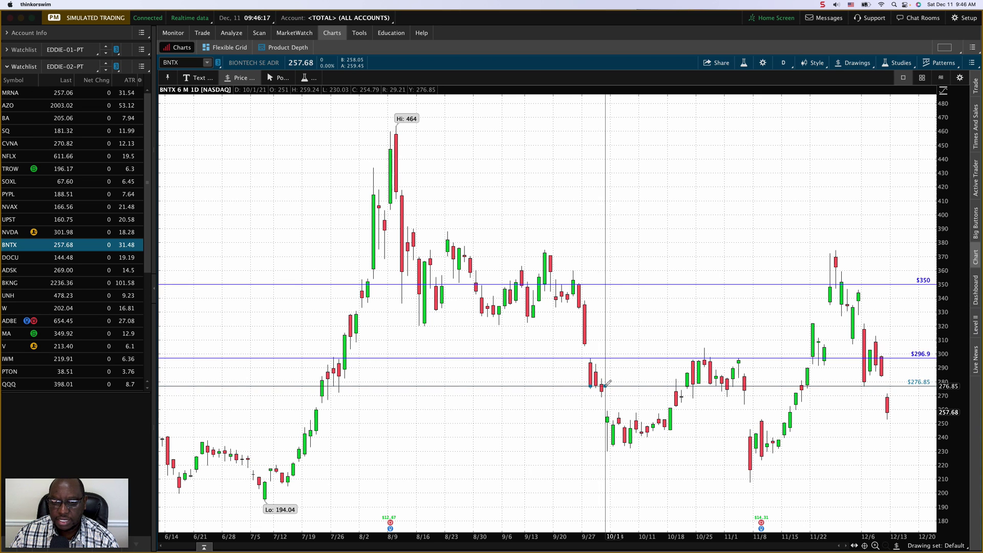
left_click(608, 381)
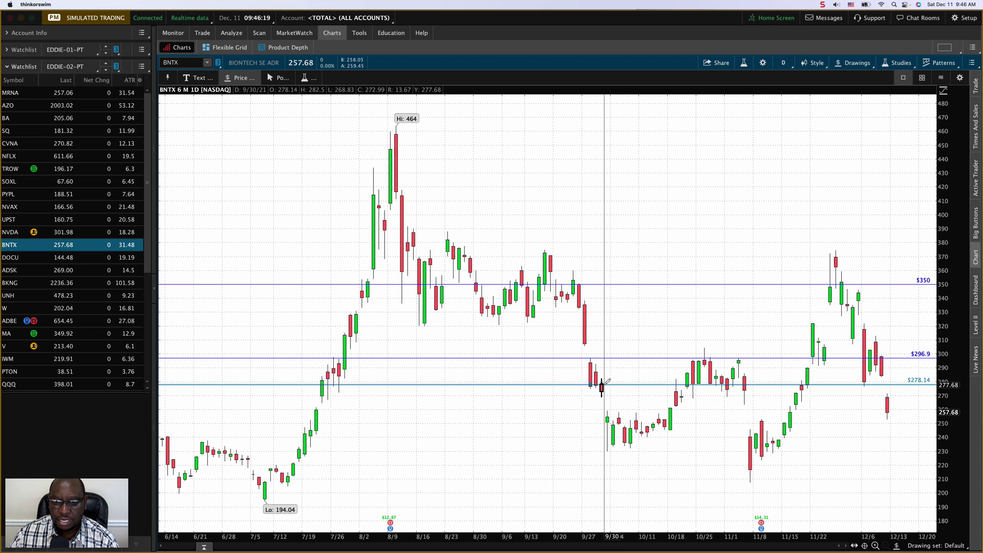
mouse_move(608, 381)
left_mouse_down()
mouse_move(597, 383)
mouse_move(595, 360)
left_mouse_up()
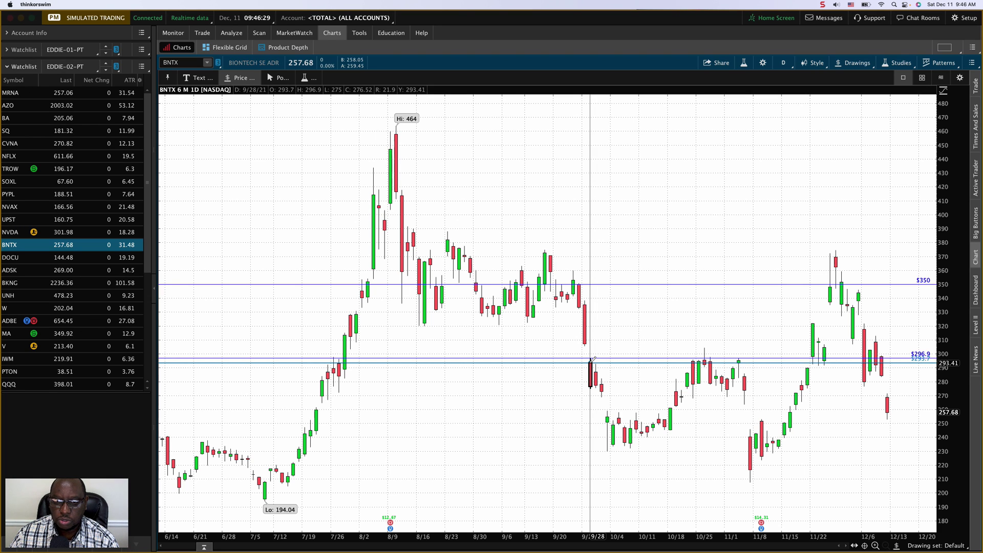
Draw a price level near 273.81 and drag it through 277.44 to about 314.39
left_click_drag(590, 391, 537, 390)
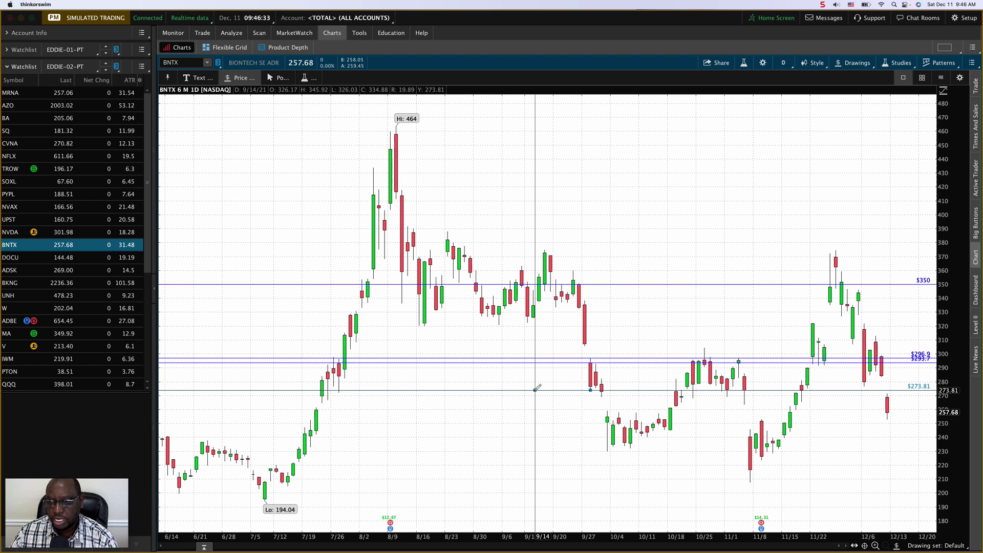
left_click_drag(536, 390, 536, 389)
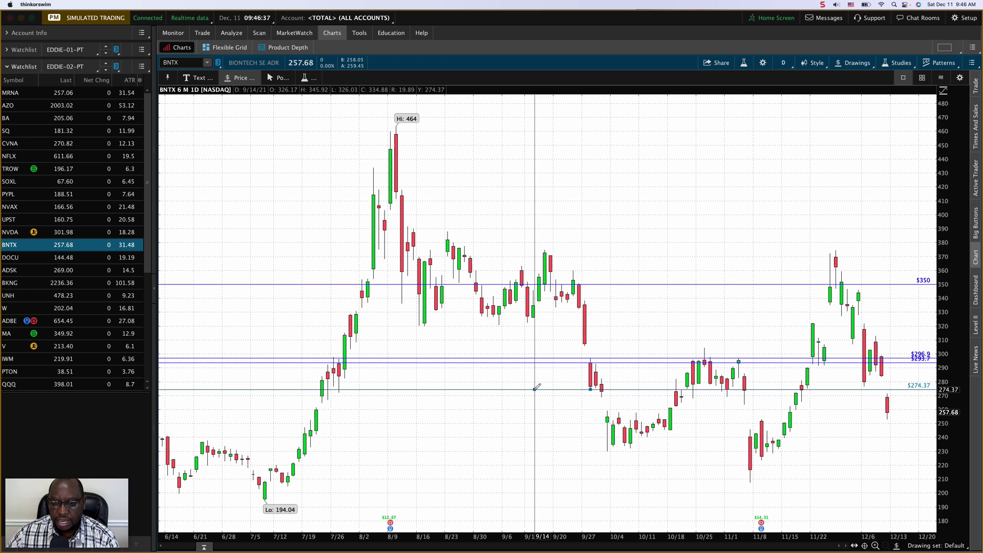
mouse_move(536, 389)
left_mouse_down()
mouse_move(607, 339)
mouse_move(592, 388)
mouse_move(646, 321)
left_mouse_up()
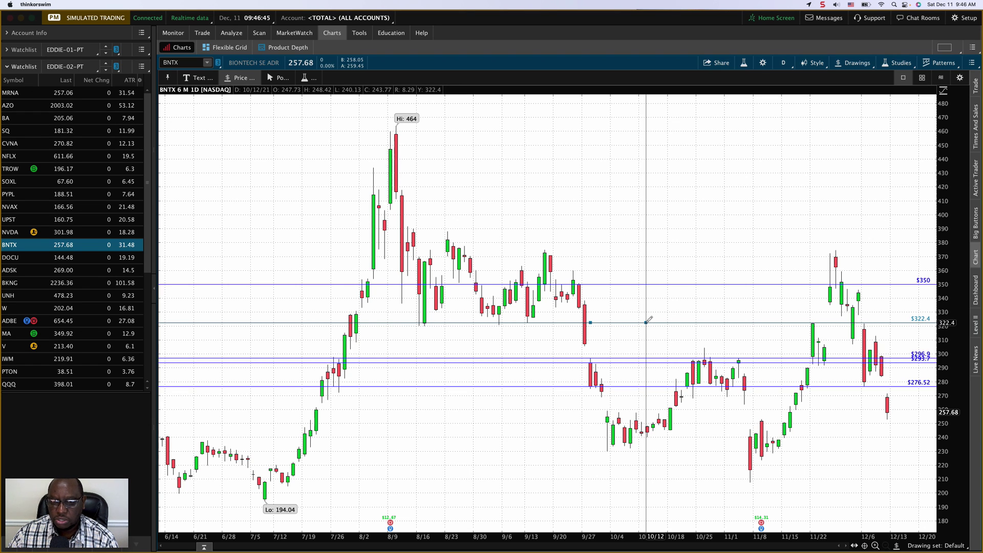
mouse_move(646, 321)
left_mouse_down()
mouse_move(649, 334)
mouse_move(596, 333)
mouse_move(589, 302)
left_mouse_up()
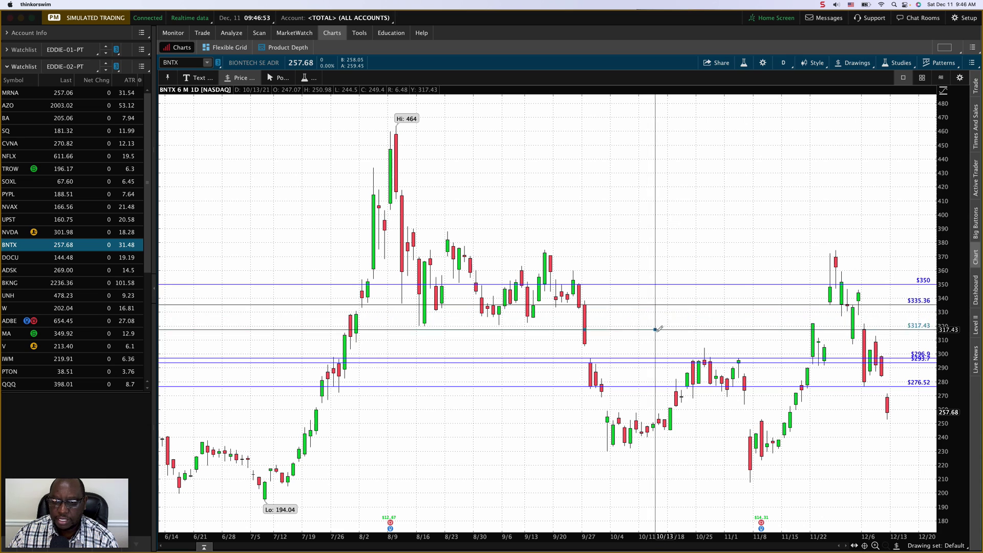
Add price levels at the 10/26 high and near 330.12, dragging one higher
left_click(705, 347)
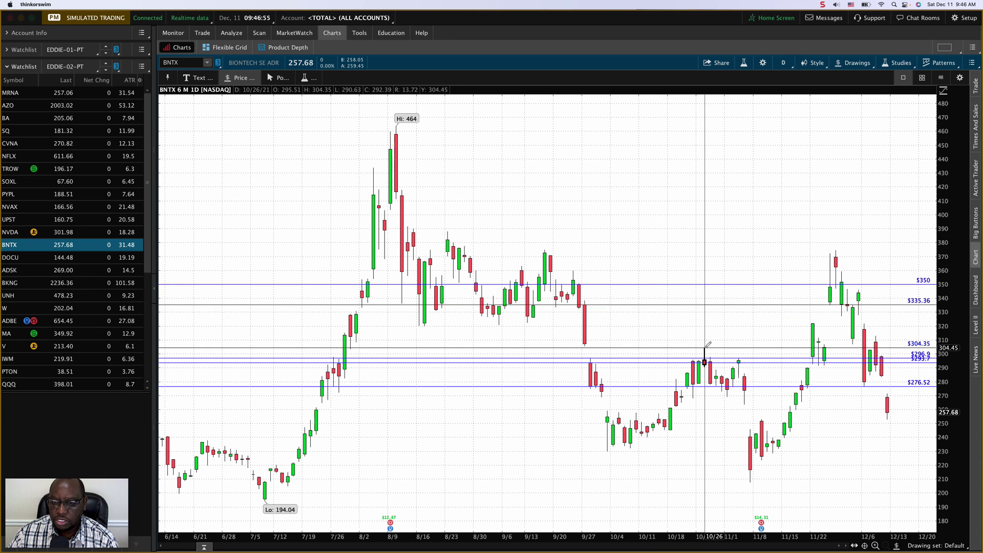
left_click(712, 312)
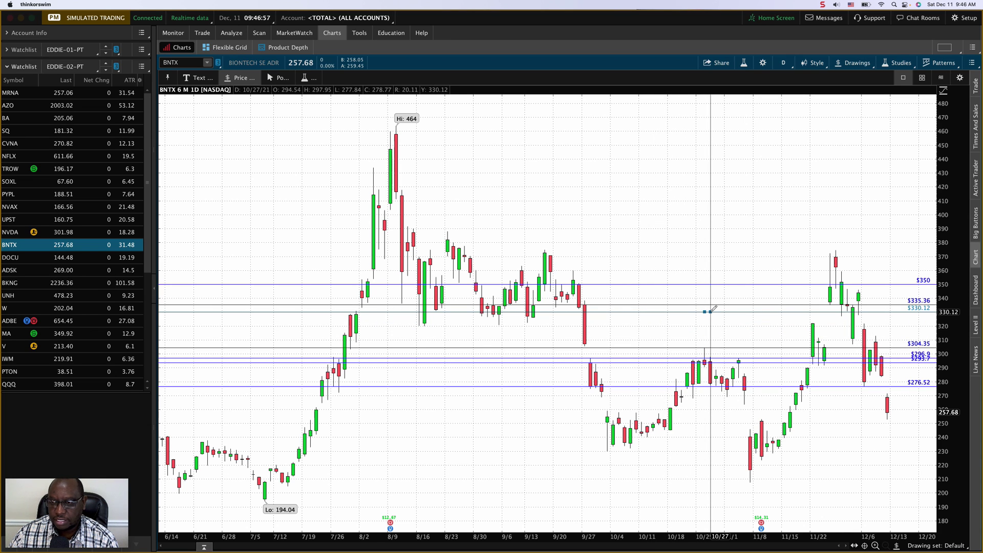
mouse_move(712, 310)
left_mouse_down()
mouse_move(597, 307)
mouse_move(722, 340)
mouse_move(693, 395)
mouse_move(647, 379)
mouse_move(663, 351)
mouse_move(632, 299)
mouse_move(359, 125)
mouse_move(589, 200)
mouse_move(430, 193)
mouse_move(411, 187)
mouse_move(400, 100)
mouse_move(244, 92)
mouse_move(517, 193)
mouse_move(602, 204)
left_mouse_up()
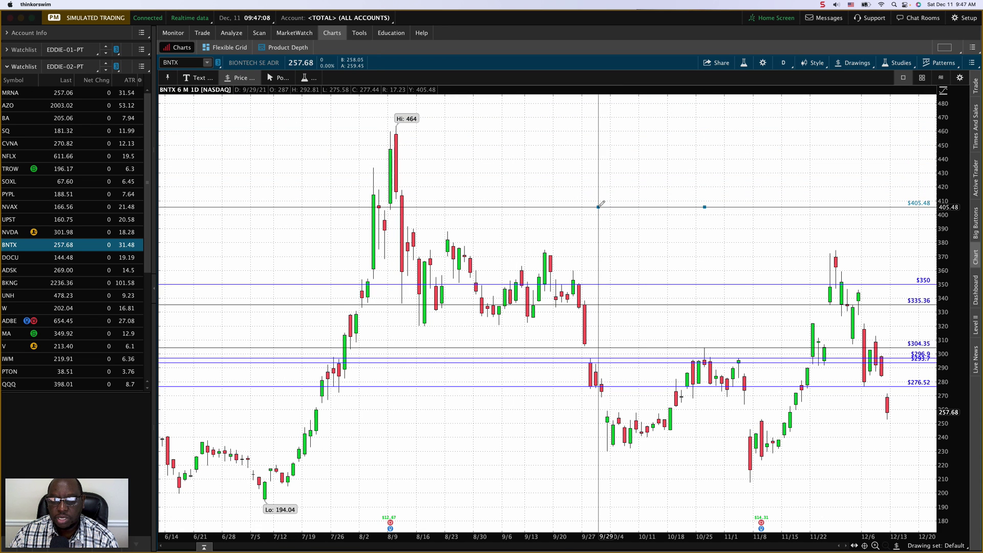
Clear the BNTX chart's drawing set, confirming removal of the $350 line and other price levels
right_click(601, 204)
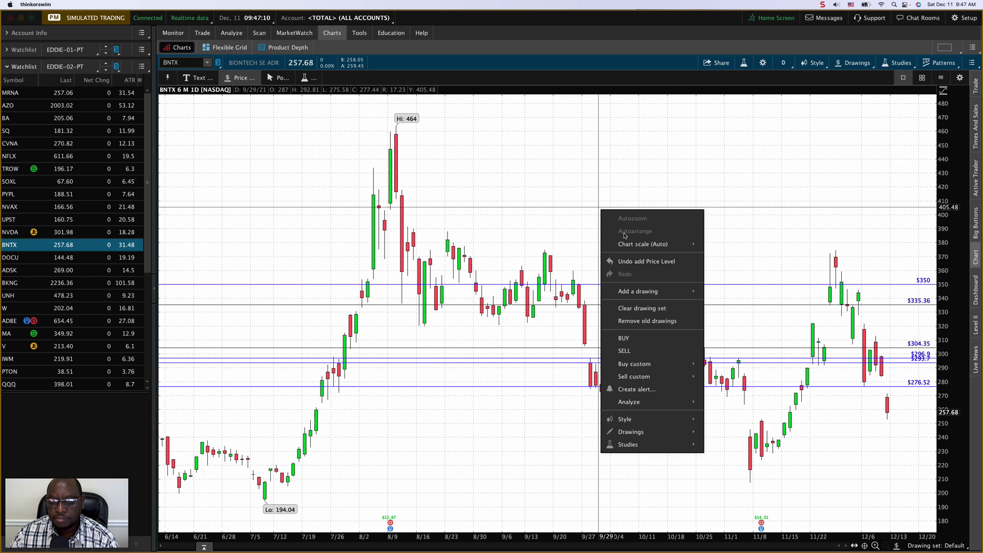
left_click(650, 310)
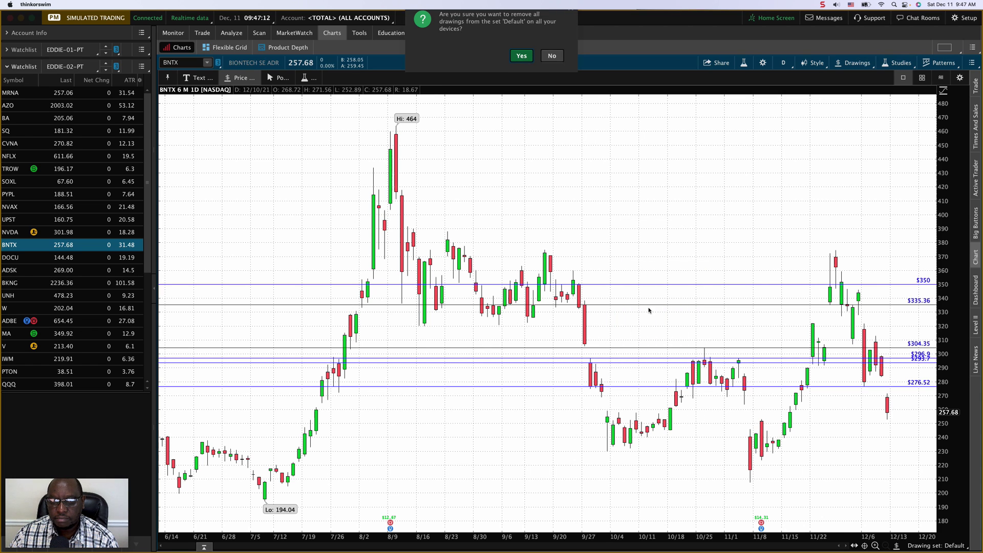
left_click(521, 63)
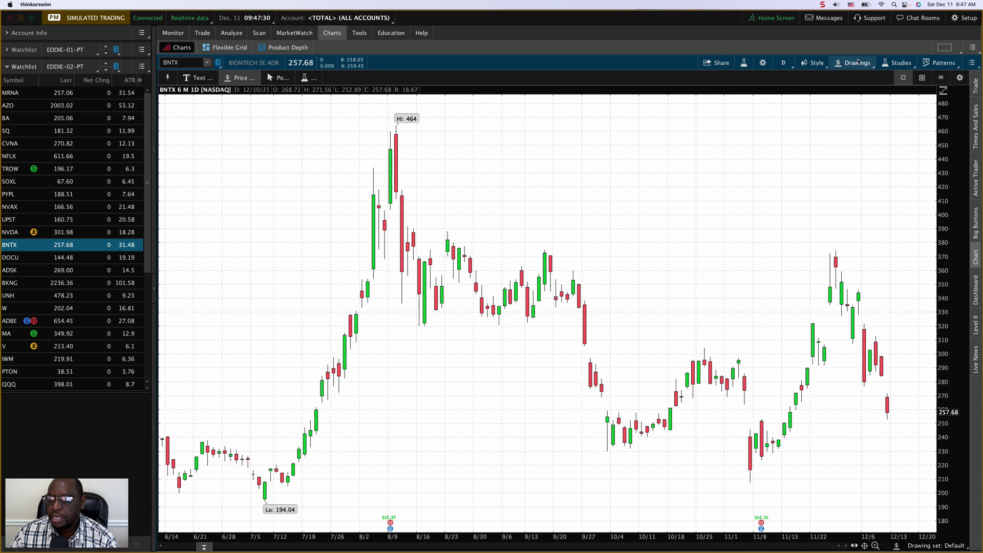
Select the Trendline tool from Drawings > Drawing Tools
left_click(845, 66)
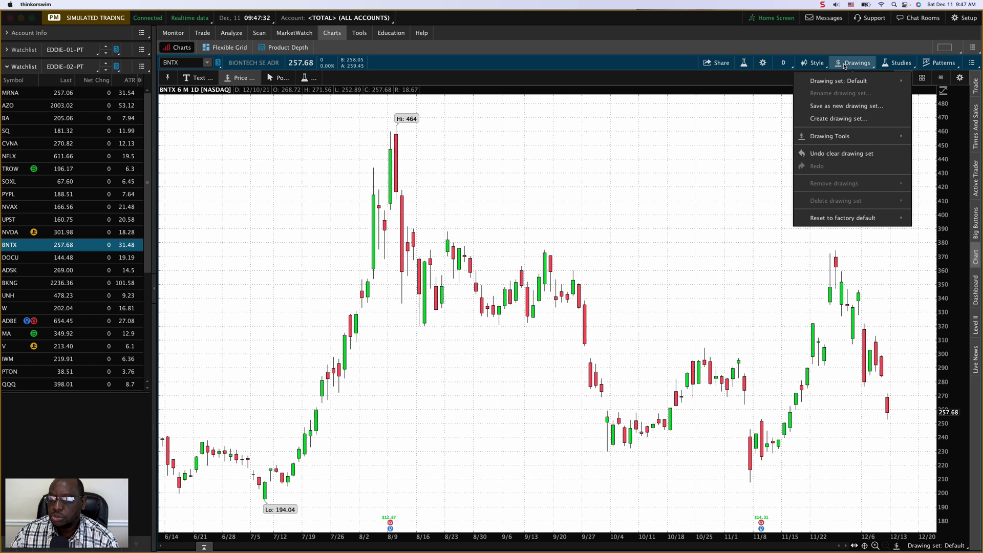
mouse_move(846, 133)
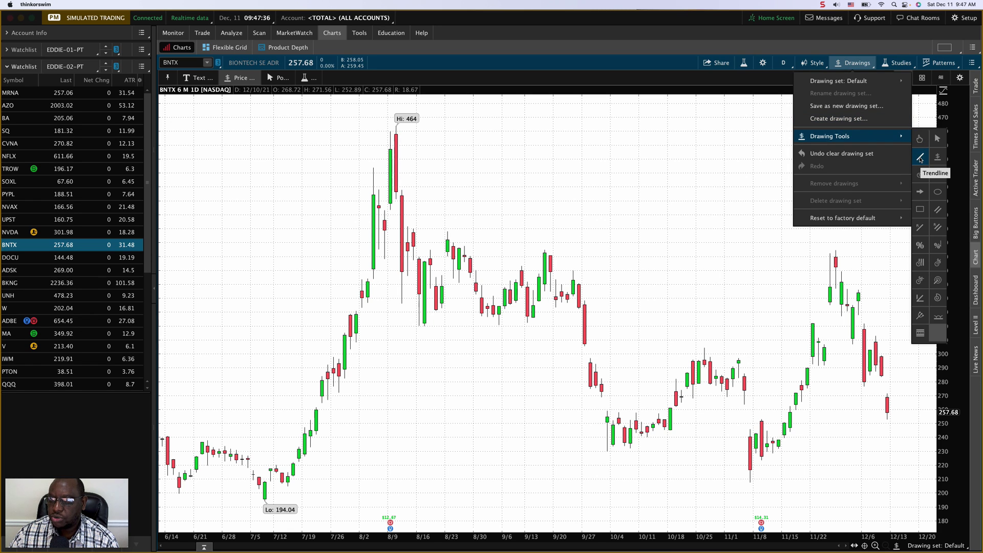
left_click(920, 158)
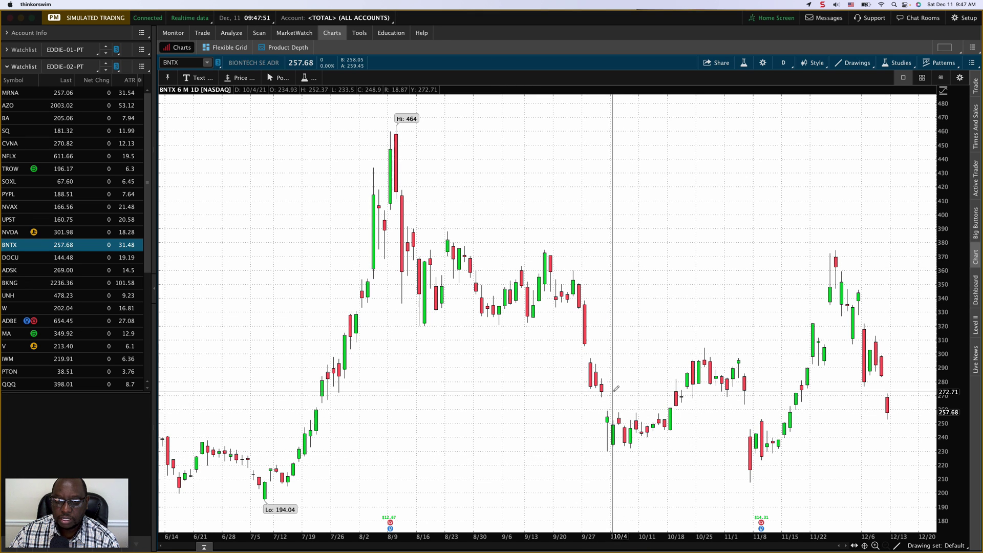
Draw a near-vertical line at 10/4 (about 272 to 368.77) and a rising trendline from the July low
left_click(613, 392)
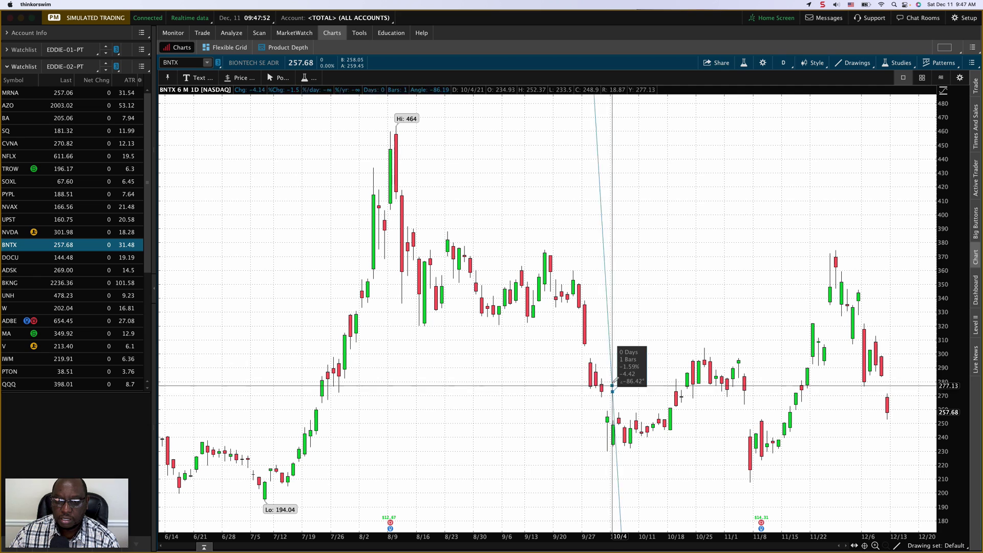
left_click(614, 258)
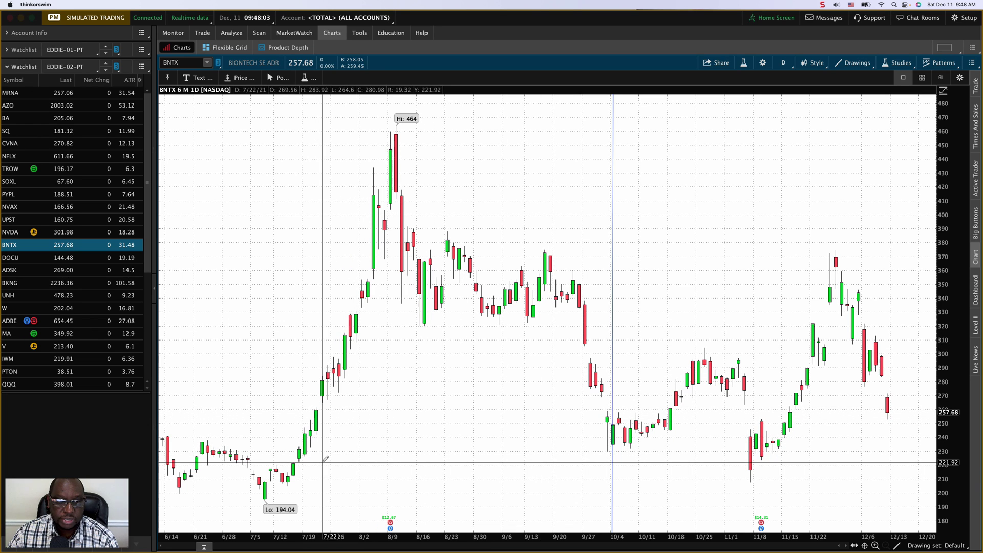
left_click(297, 473)
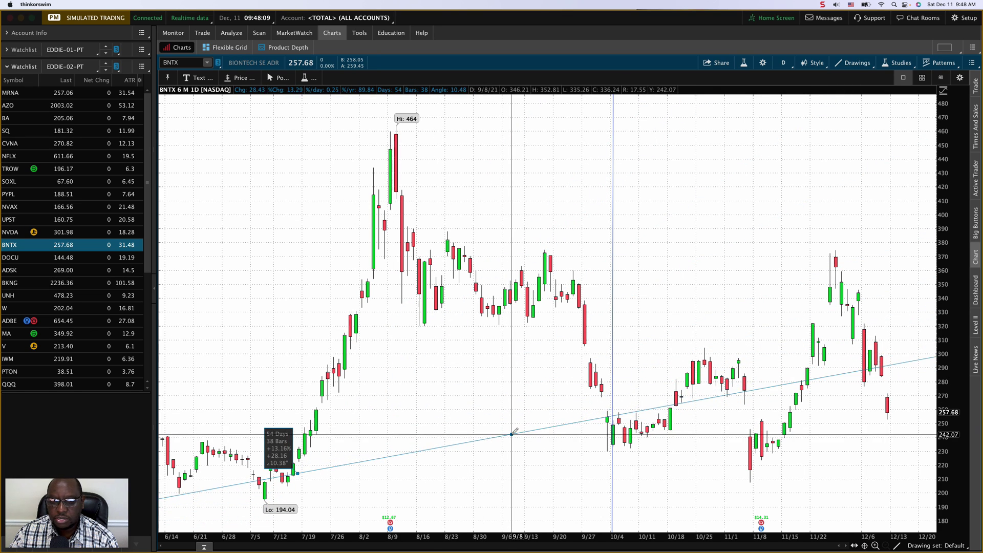
left_click(512, 426)
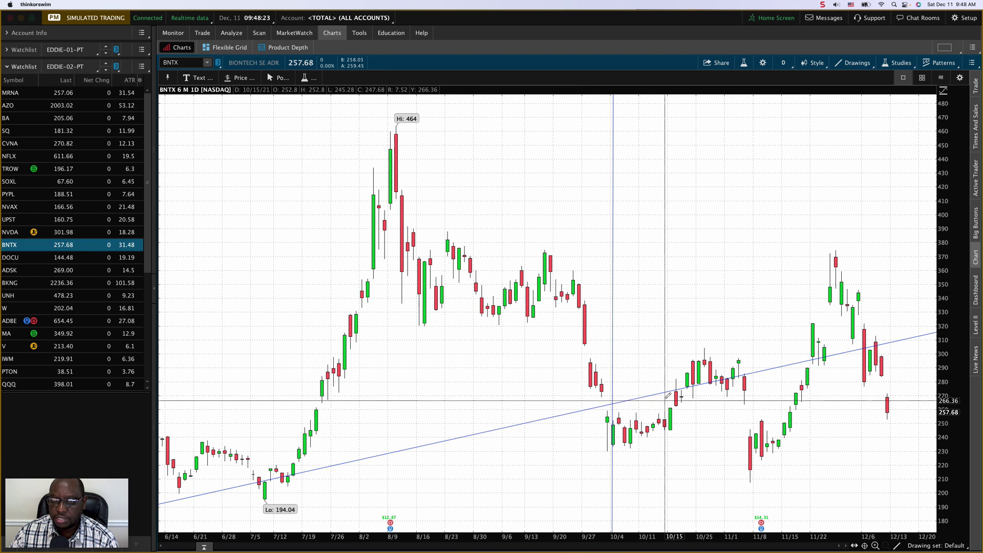
right_click(616, 270)
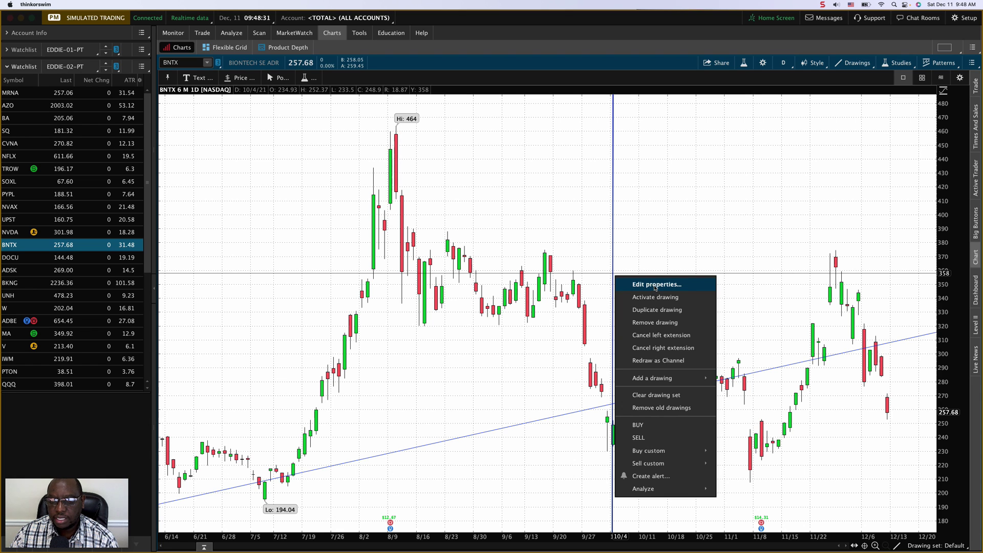
left_click(655, 287)
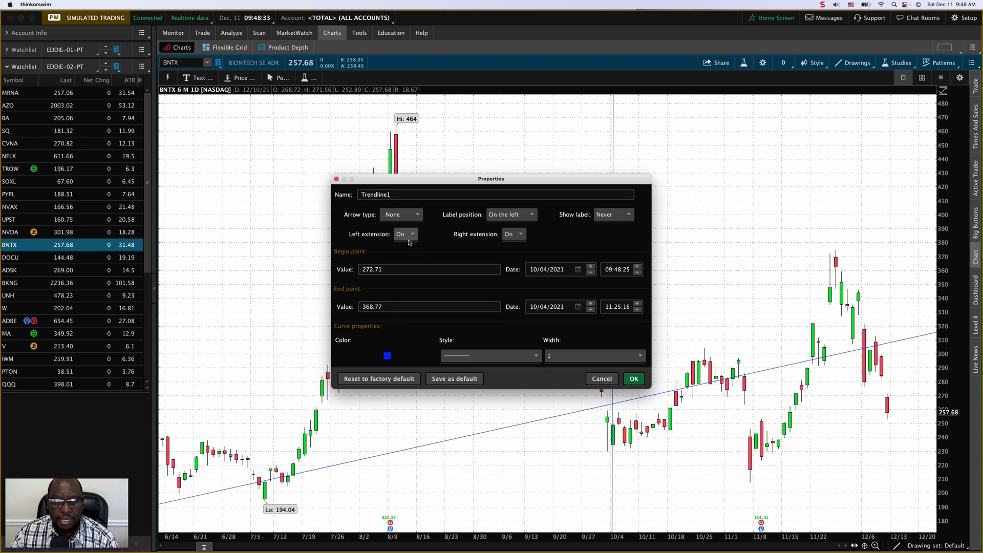
left_click(408, 240)
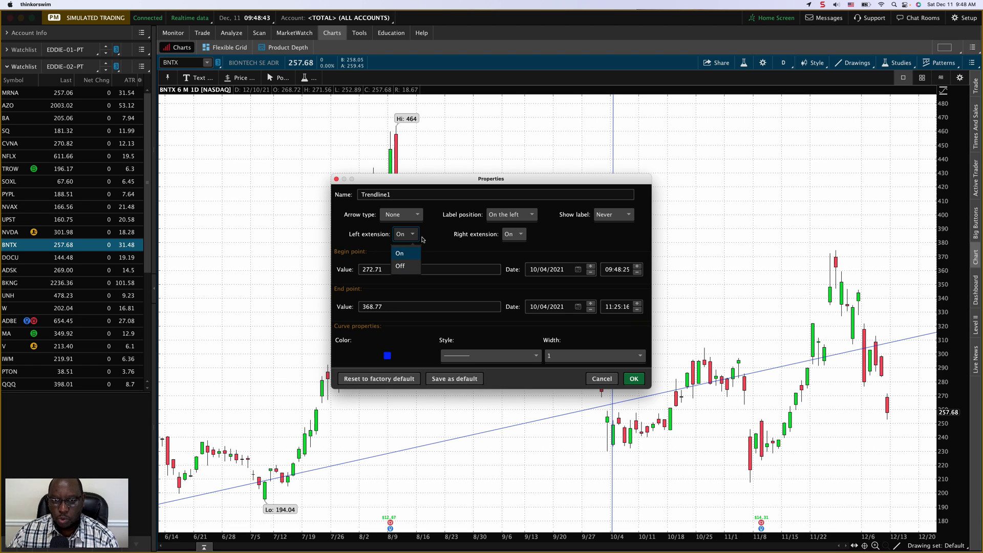
left_click(424, 238)
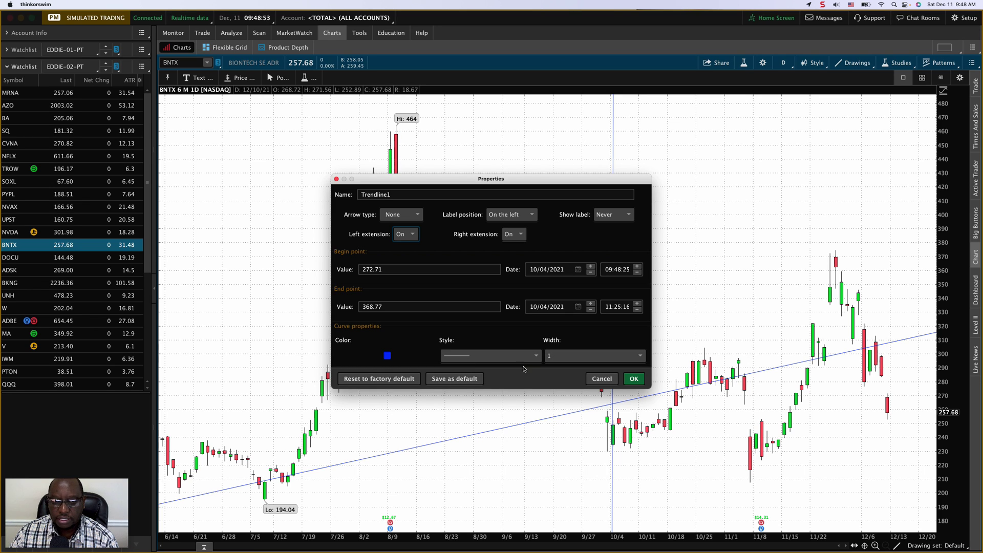
left_click(488, 359)
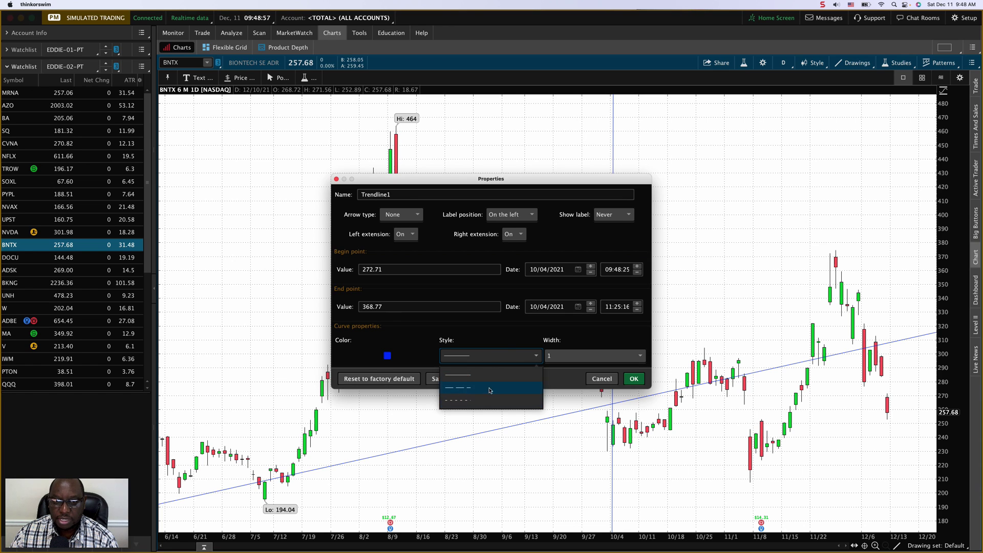
left_click(504, 343)
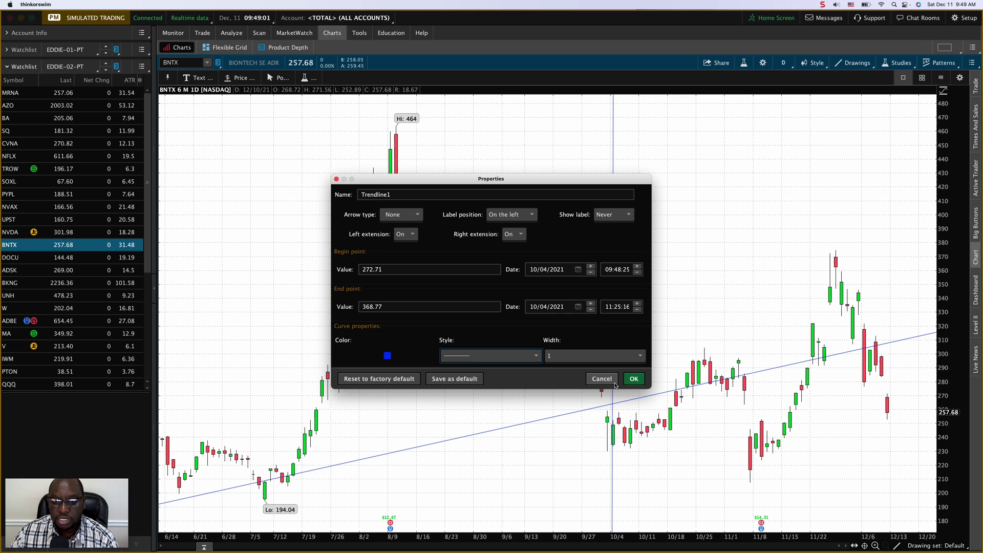
left_click(602, 379)
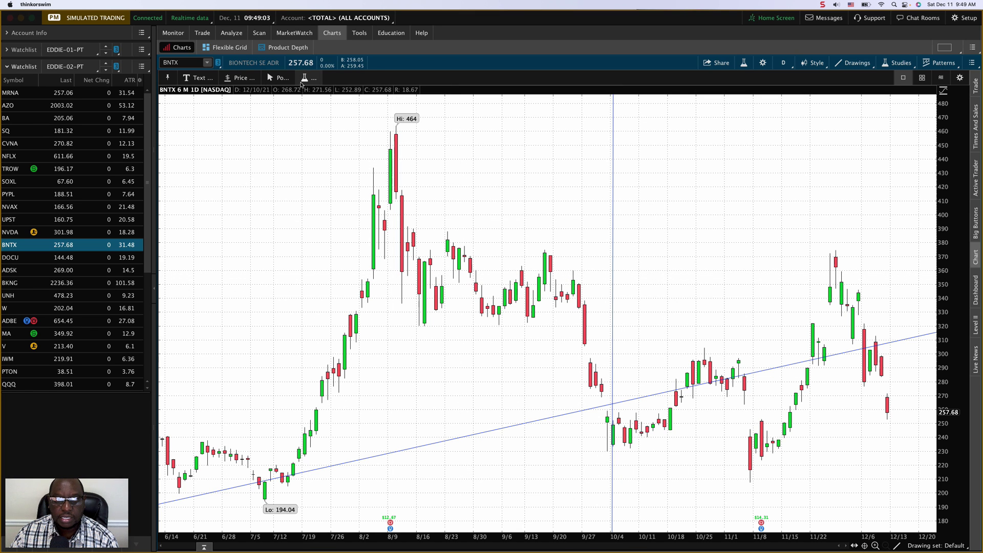
Switch to the Pointer tool and clear the drawing set, removing the trendline and 10/4 line
left_click(278, 78)
right_click(501, 184)
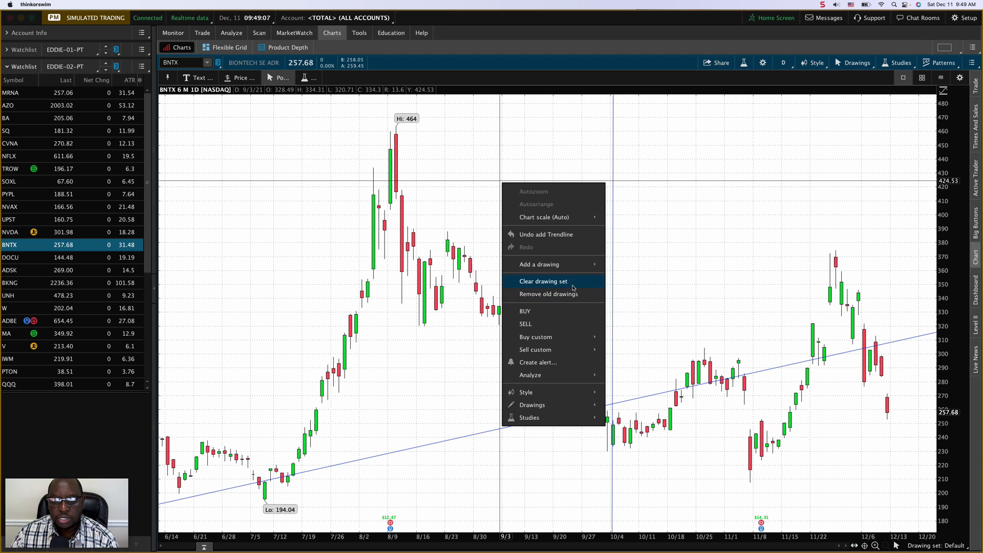
left_click(556, 283)
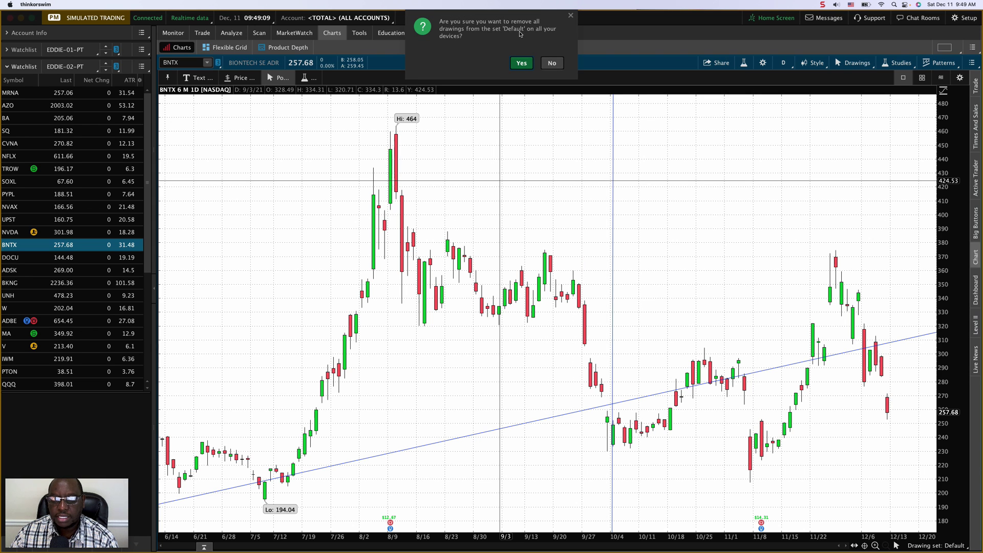
left_click(521, 63)
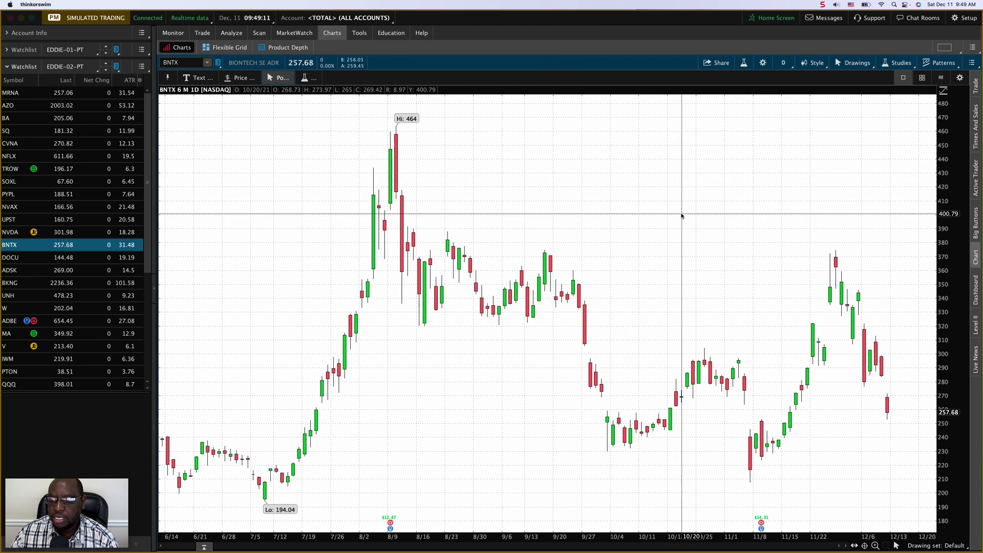